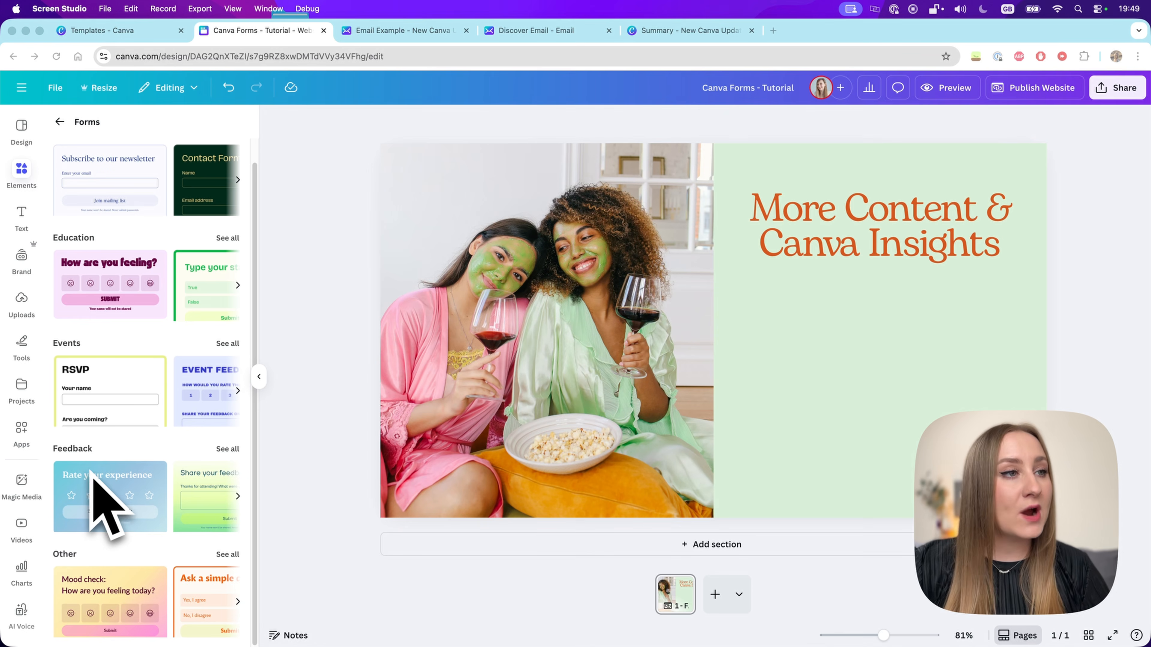
Add the Subscribe to our newsletter form from Business forms and scale it down on the green area below the heading
scroll(153, 431, "up", 1)
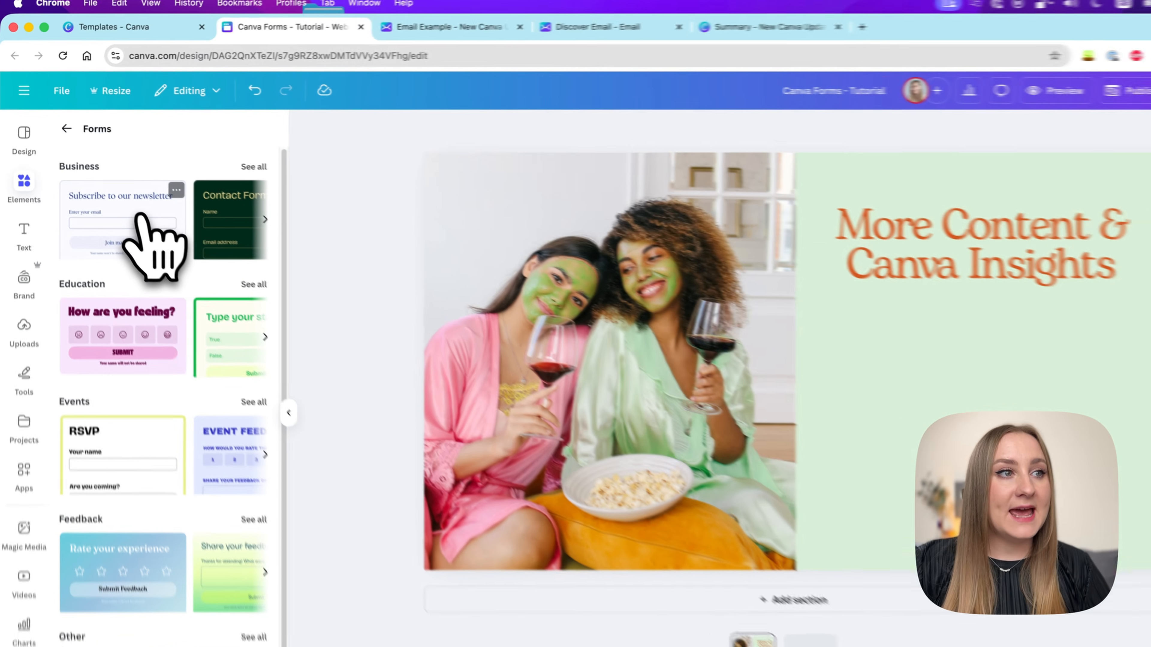
left_click(248, 338)
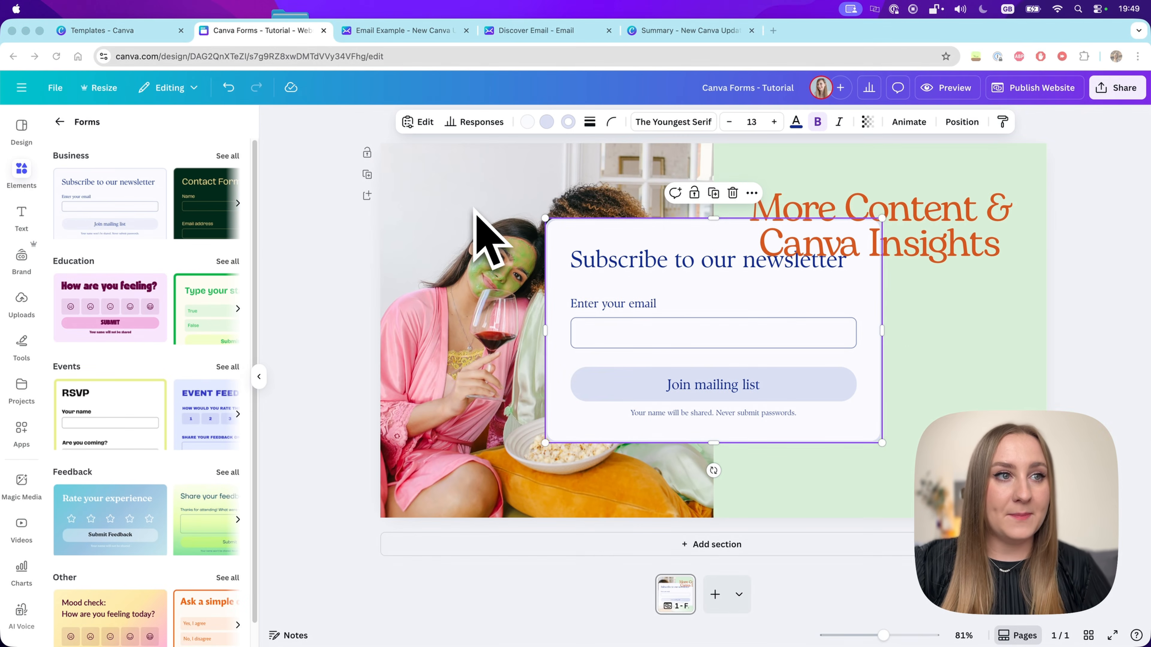
left_click(574, 227)
left_click_drag(582, 229, 642, 265)
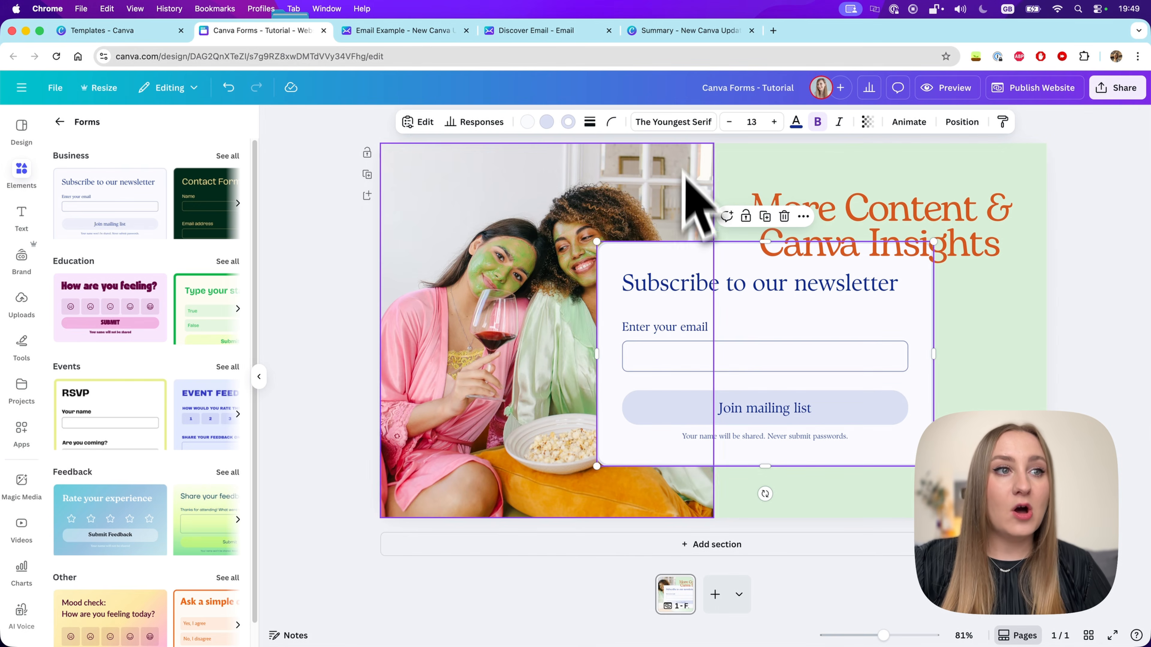
left_click_drag(708, 300, 735, 313)
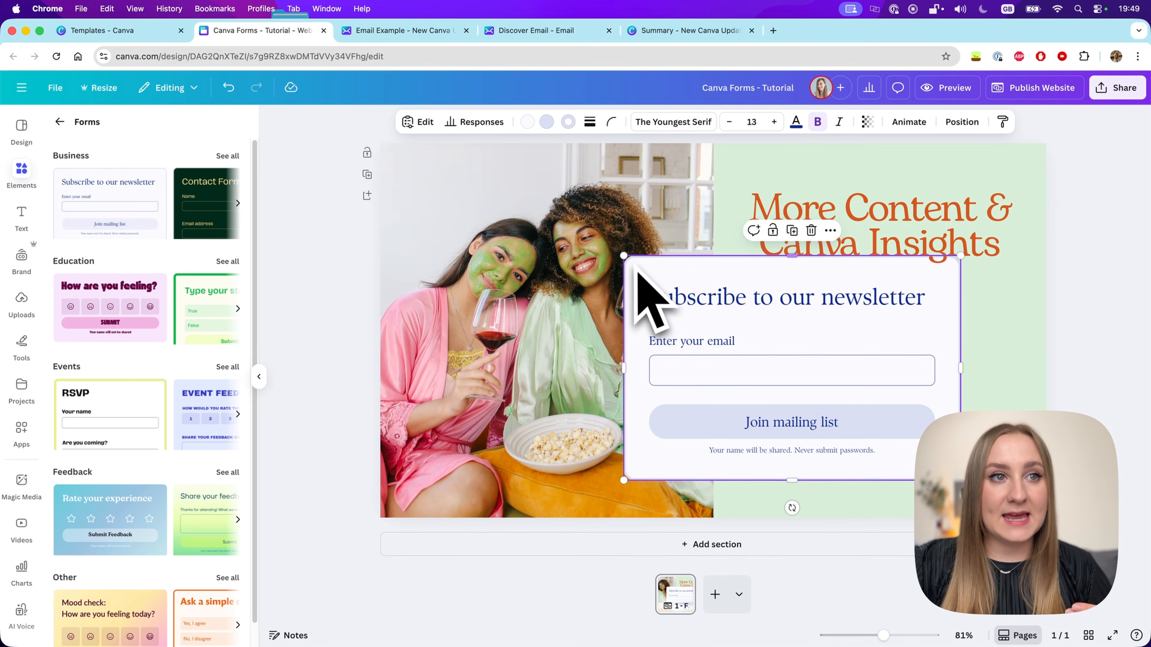
left_click_drag(626, 256, 792, 302)
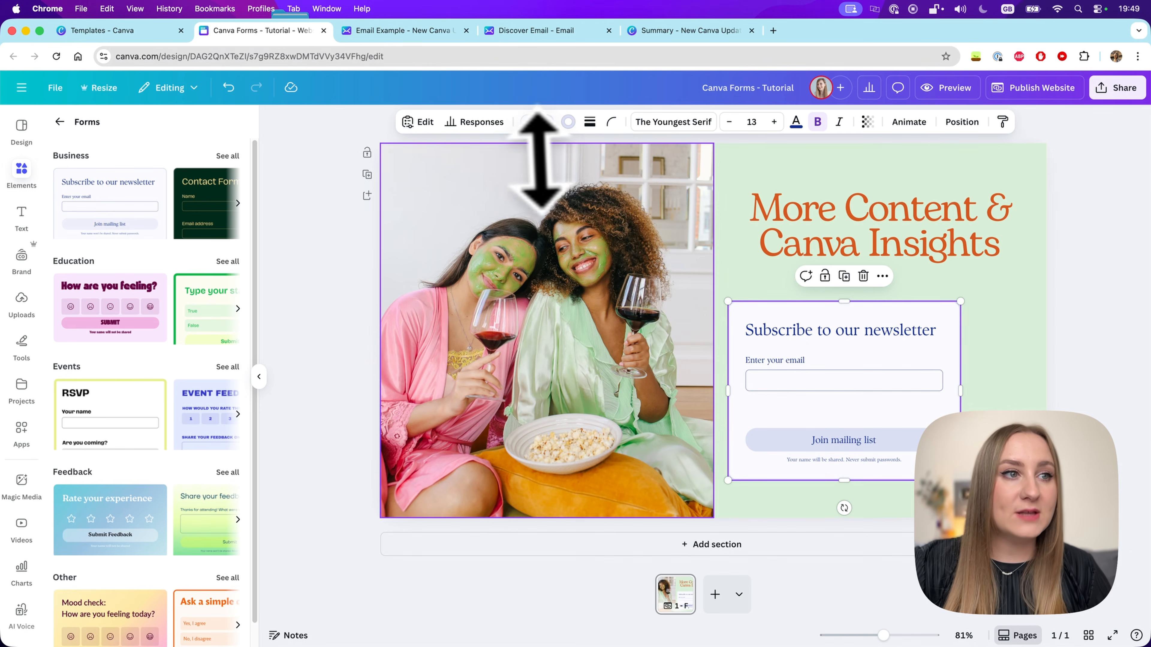
Set the form's text colour to the orange used in the heading
left_click(617, 123)
left_click(614, 125)
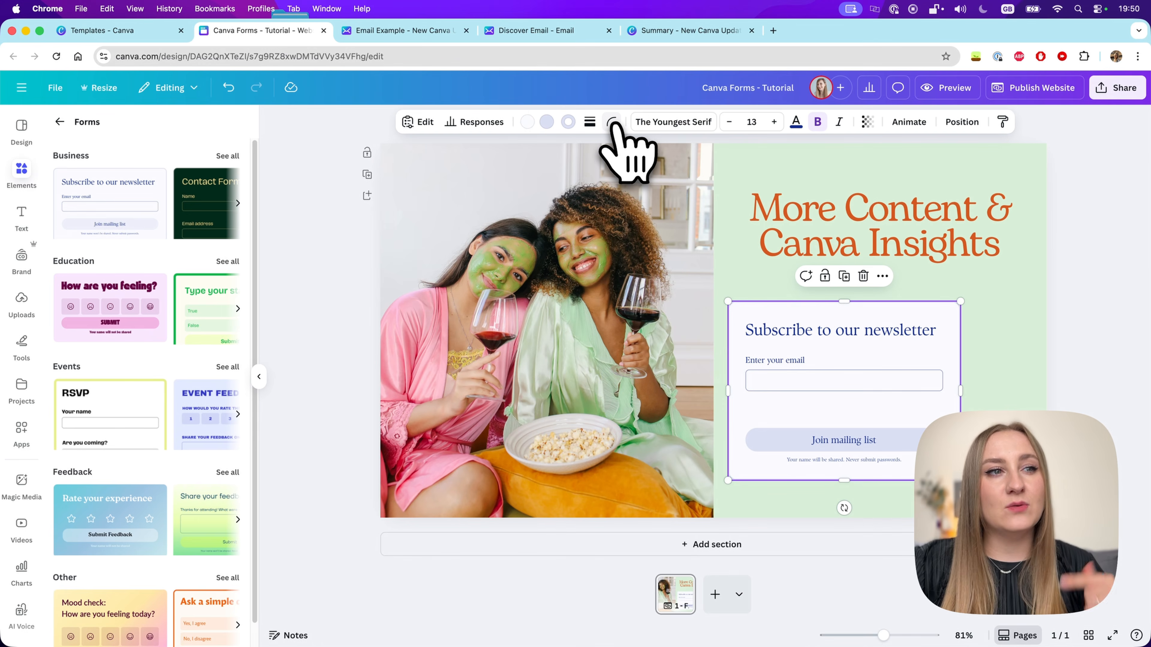
left_click(796, 122)
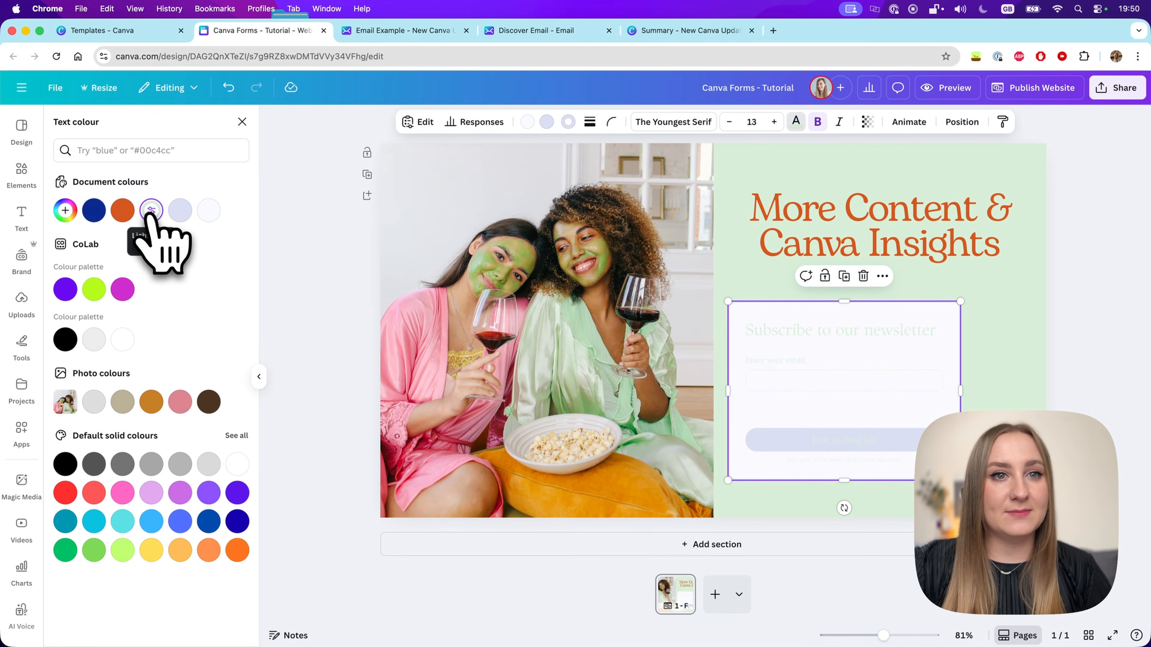
left_click(122, 210)
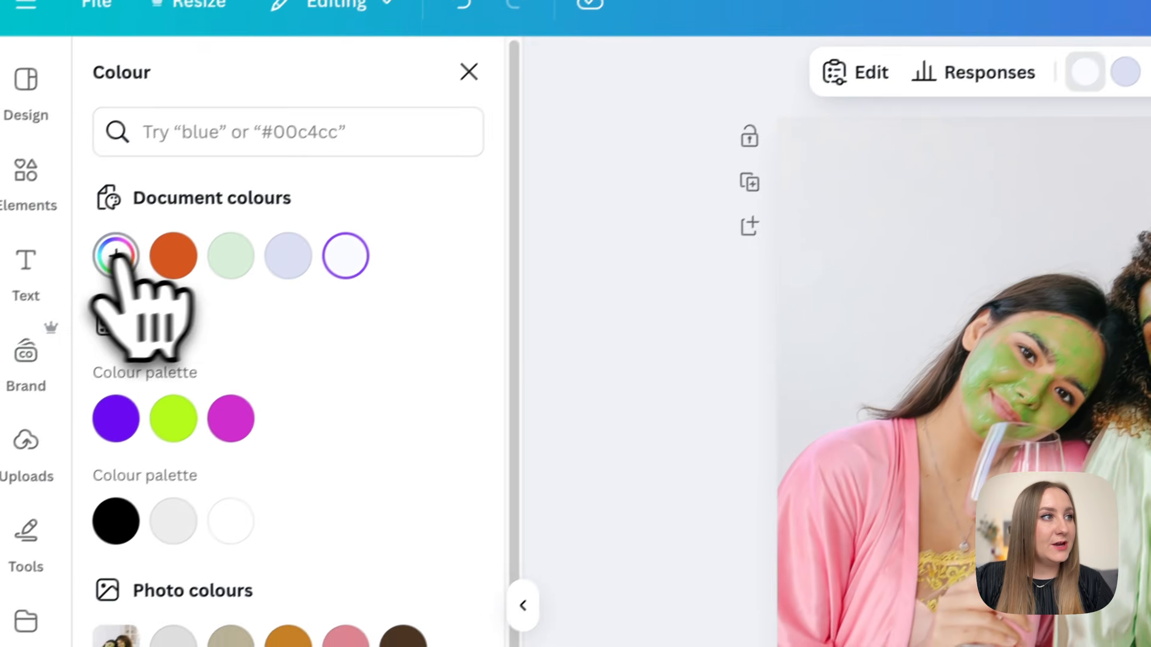
Set the form's background to the custom solid colour #FEF8F5
left_click(65, 210)
left_click(192, 371)
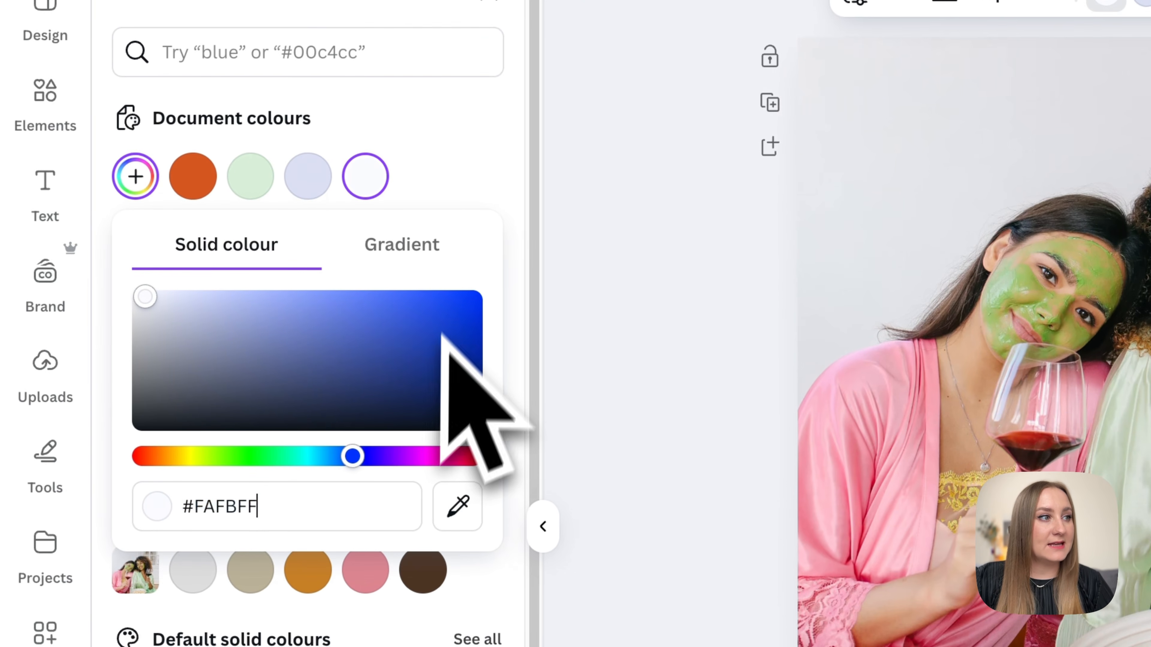
triple_click(364, 507)
type("#FEF8F5")
left_click(433, 134)
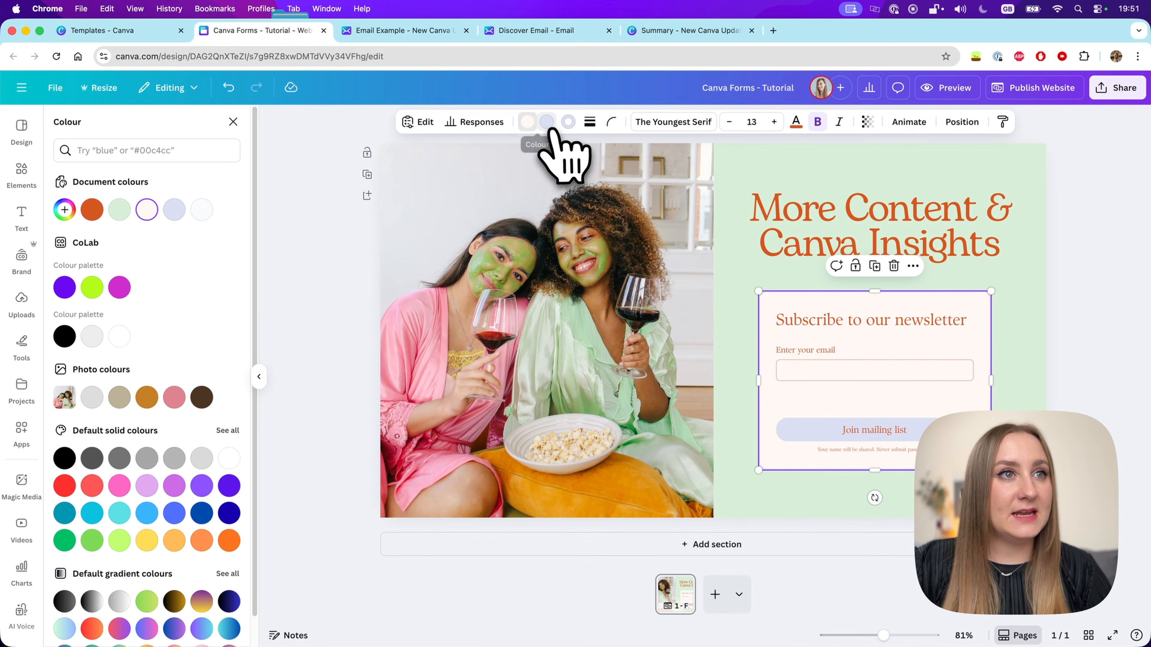
Colour the form's submit button lime green from the CoLab palette and its outline the heading's orange
left_click(548, 125)
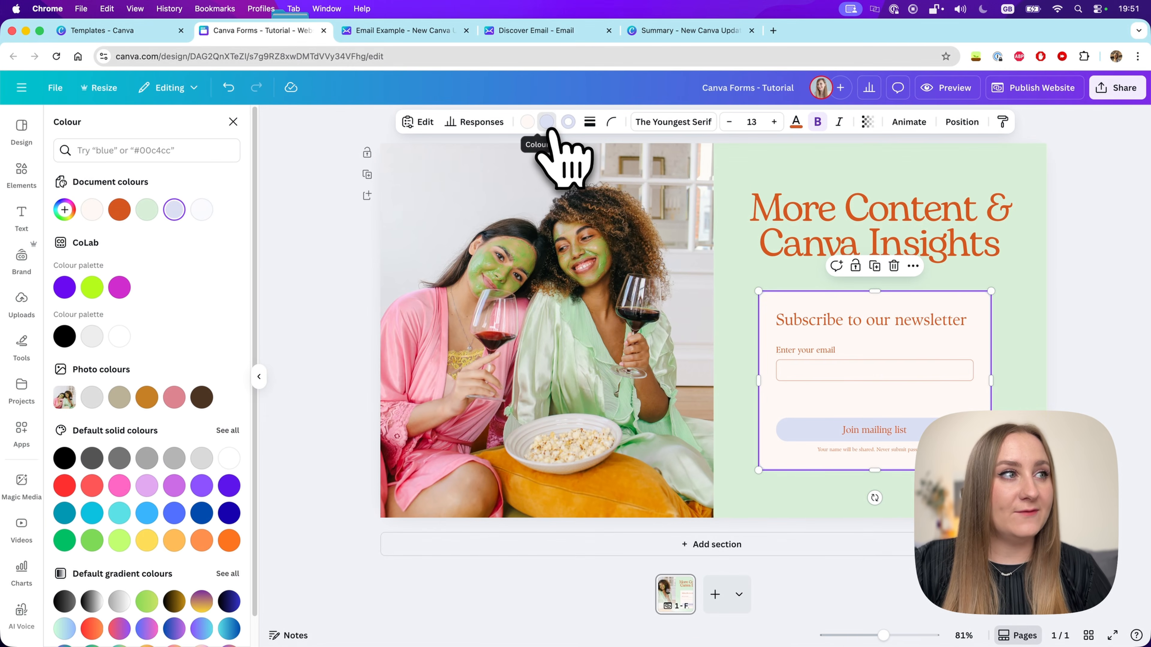
left_click(92, 286)
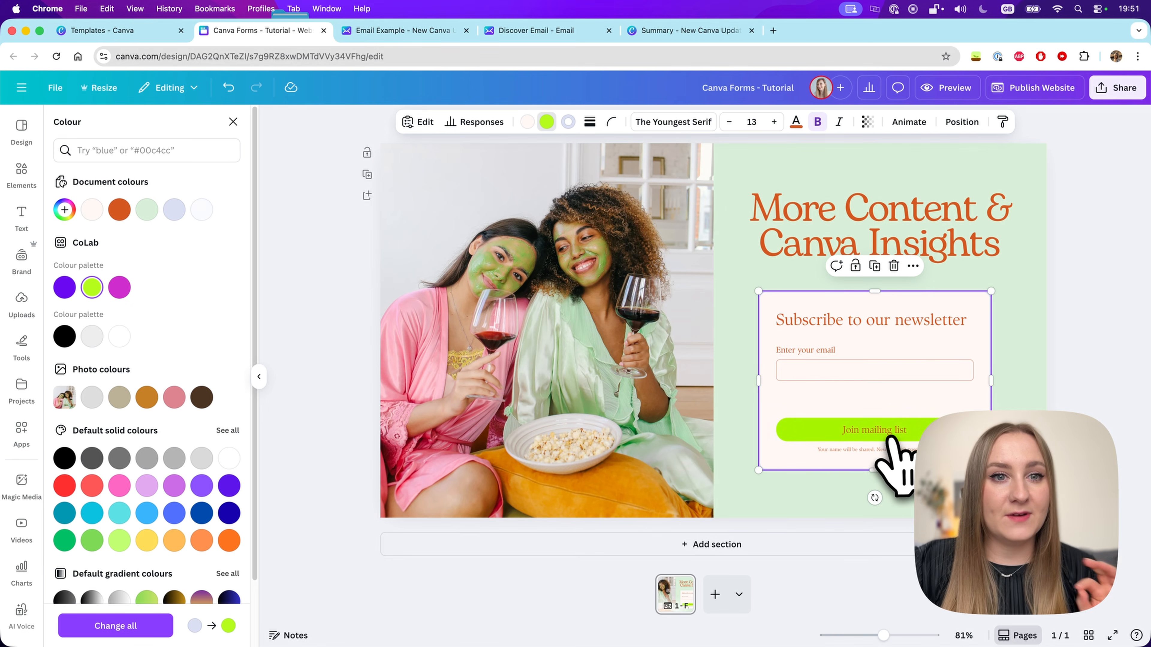
left_click(568, 121)
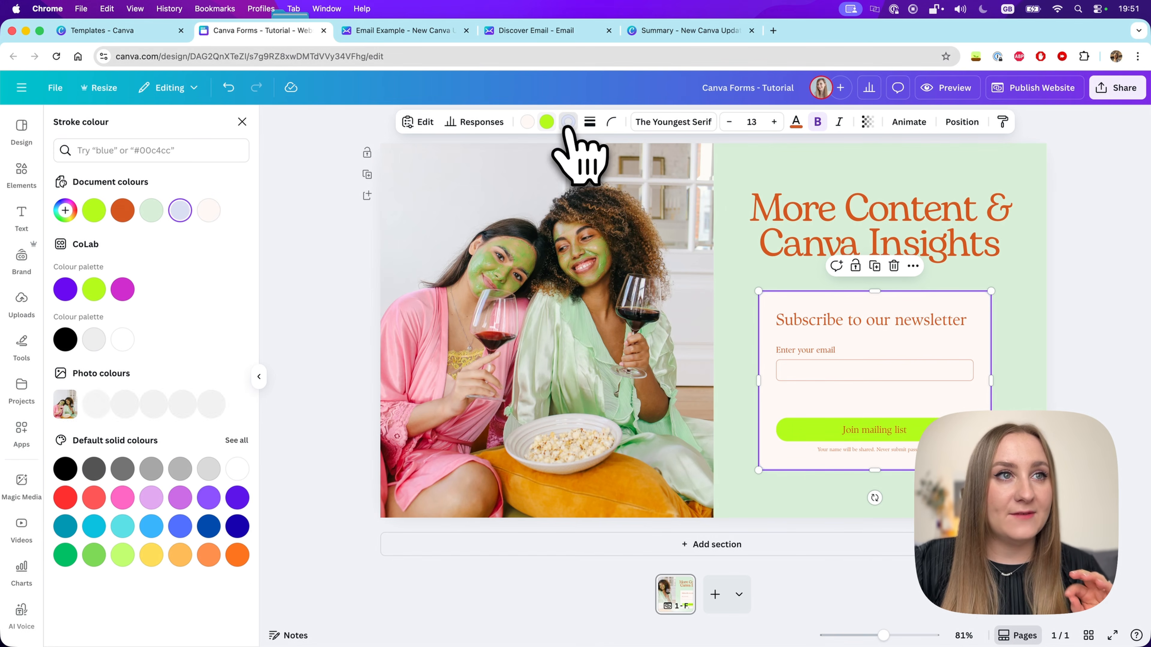
double_click(791, 267)
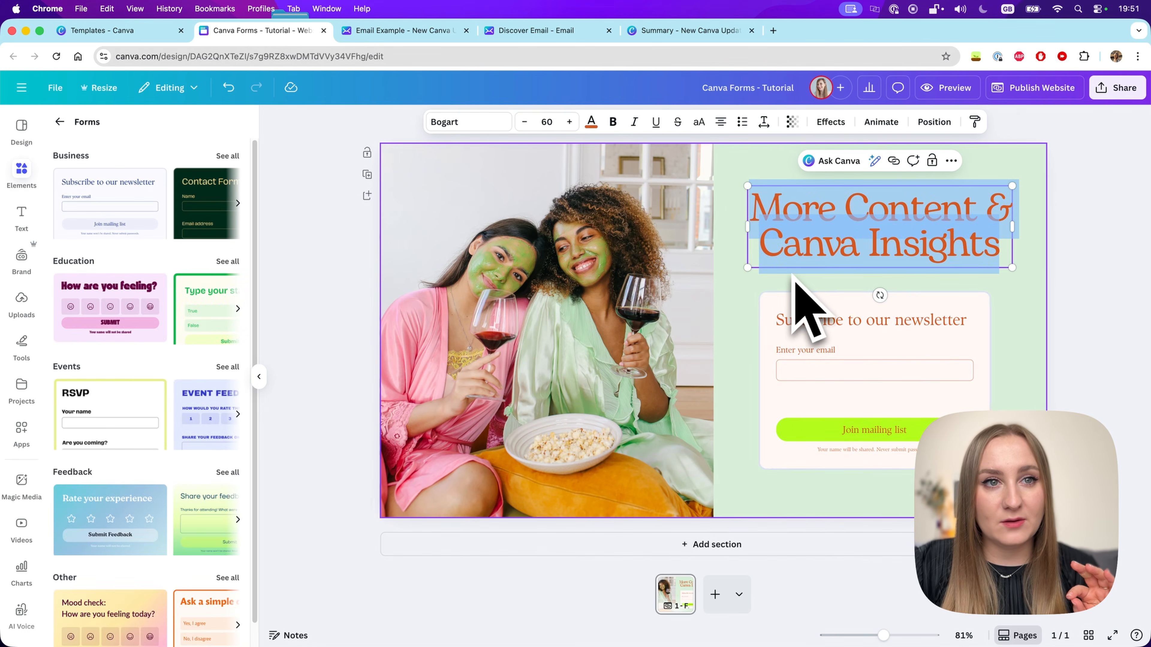
left_click(749, 328)
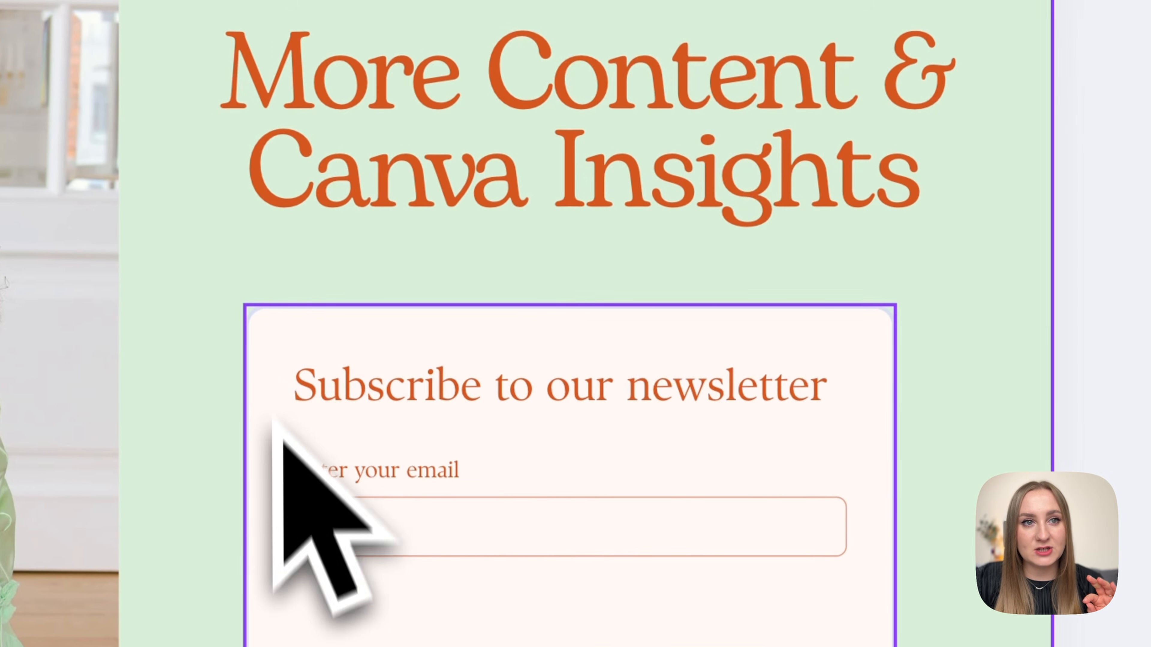
left_click(491, 335)
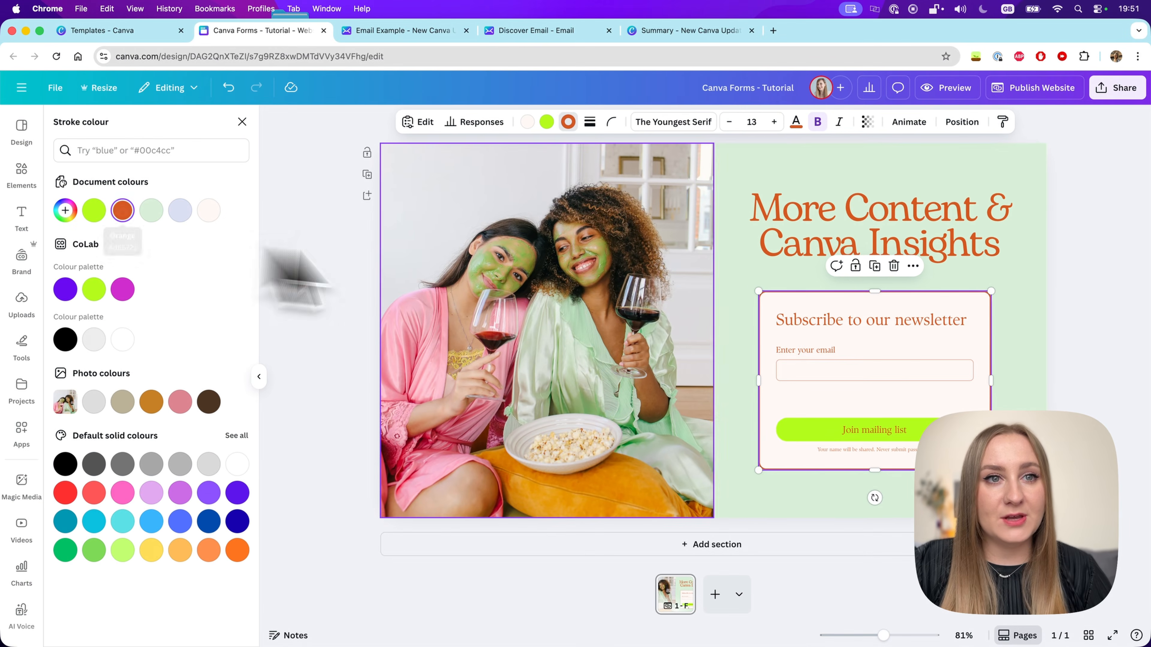
left_click(728, 257)
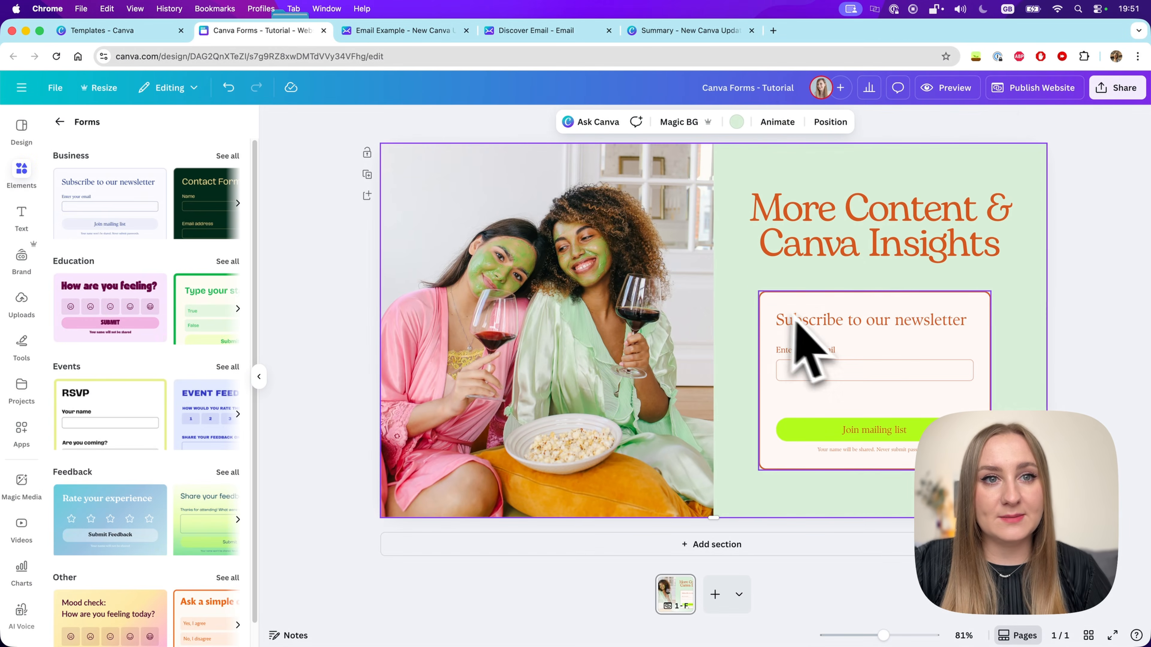
Adjust the stroke weight of the form's outline and open the form's question editor
left_click(835, 334)
left_click(590, 121)
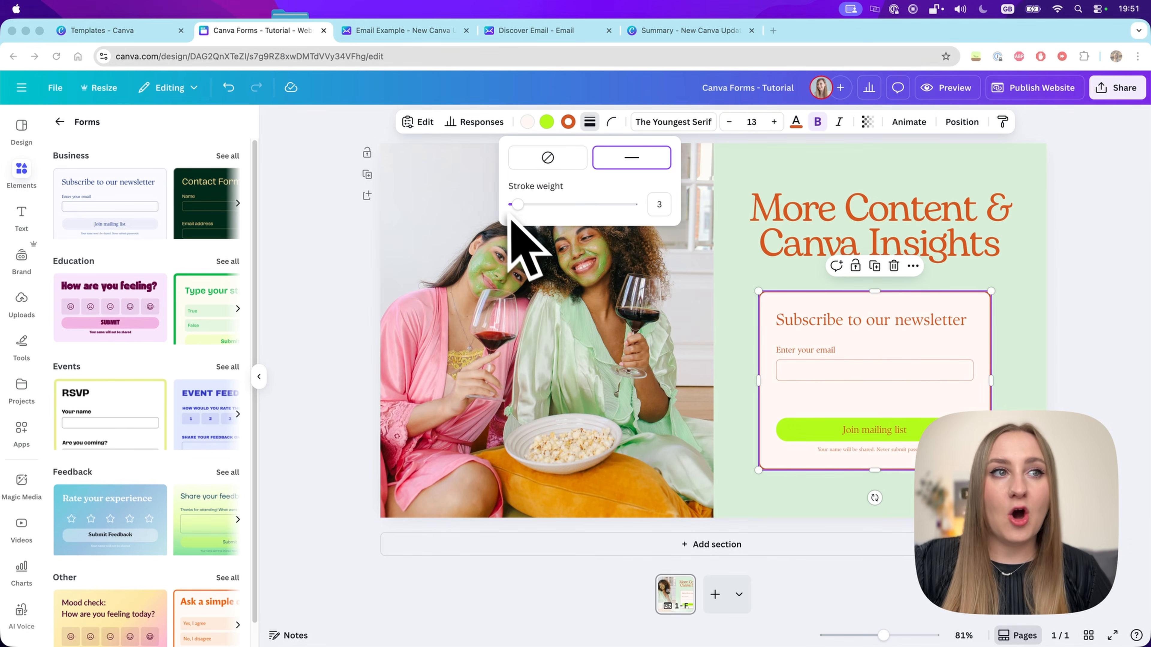
left_click_drag(519, 206, 518, 211)
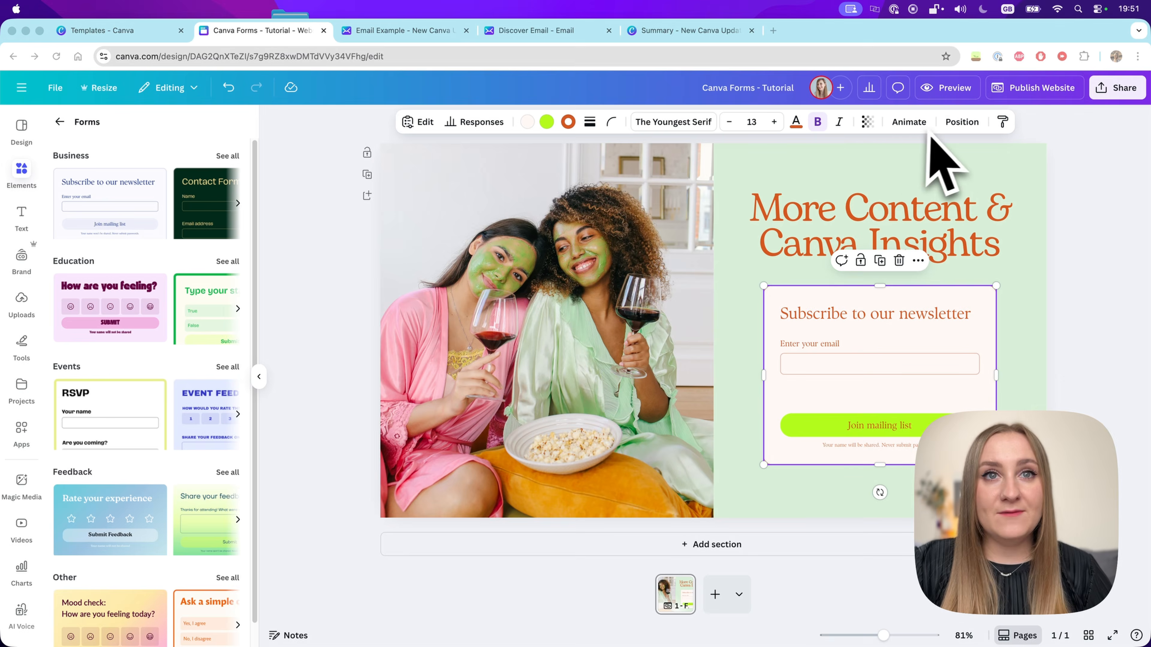
left_click(908, 123)
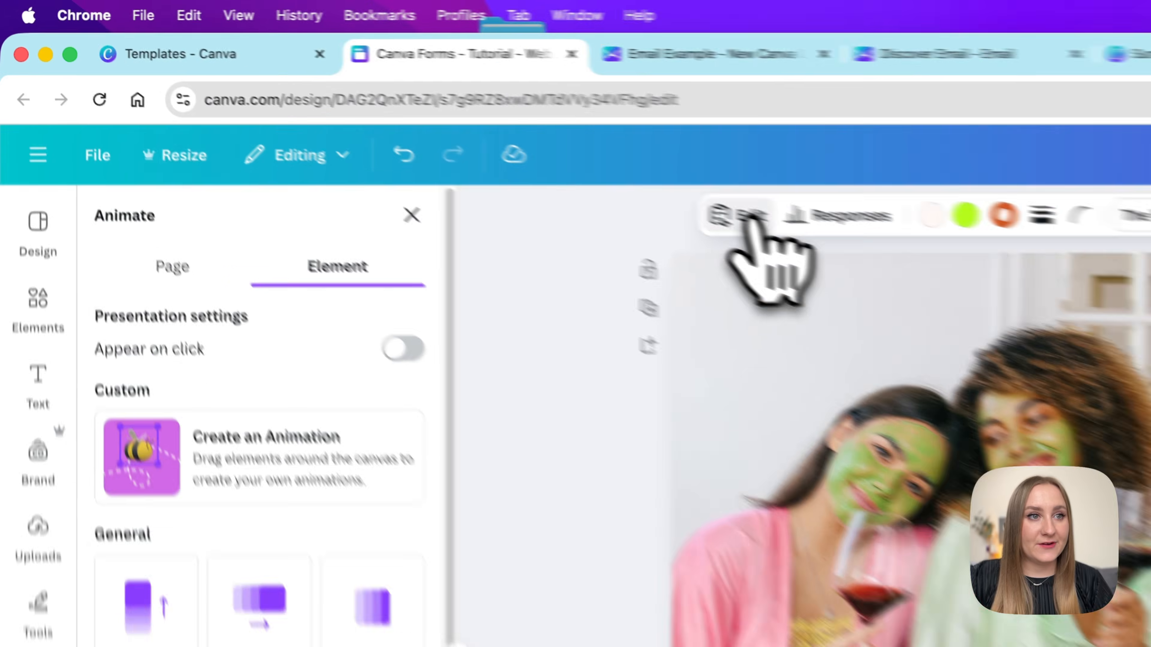
left_click(417, 121)
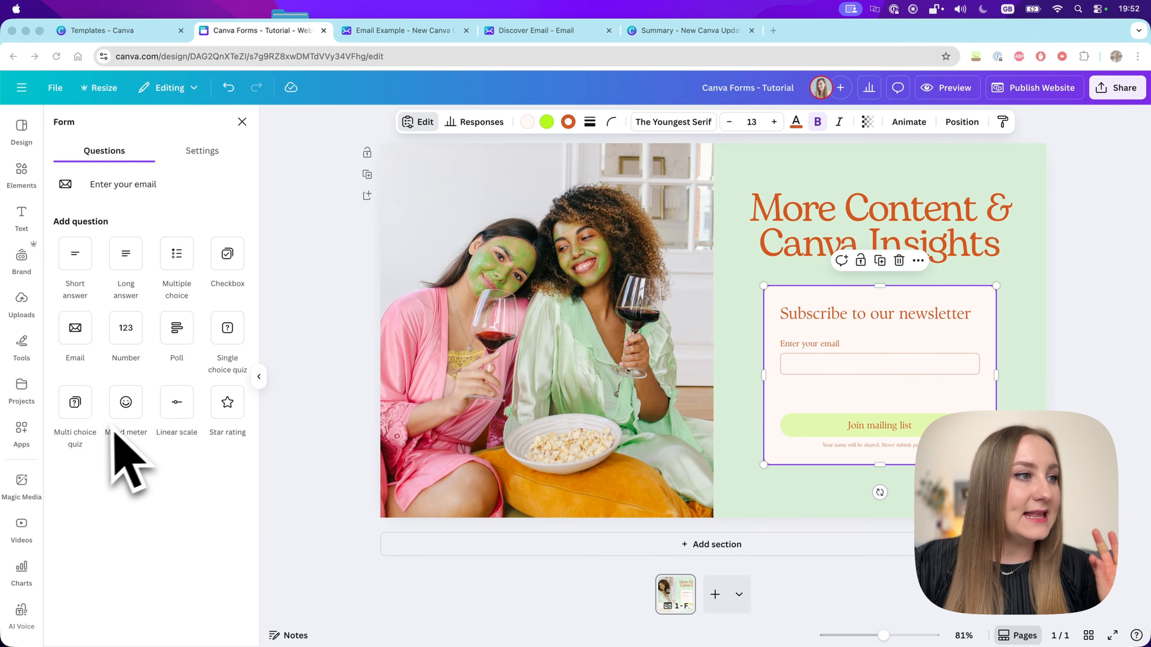
Add a multi choice quiz question to the form and move the form up on the page
left_click(78, 418)
left_click(75, 404)
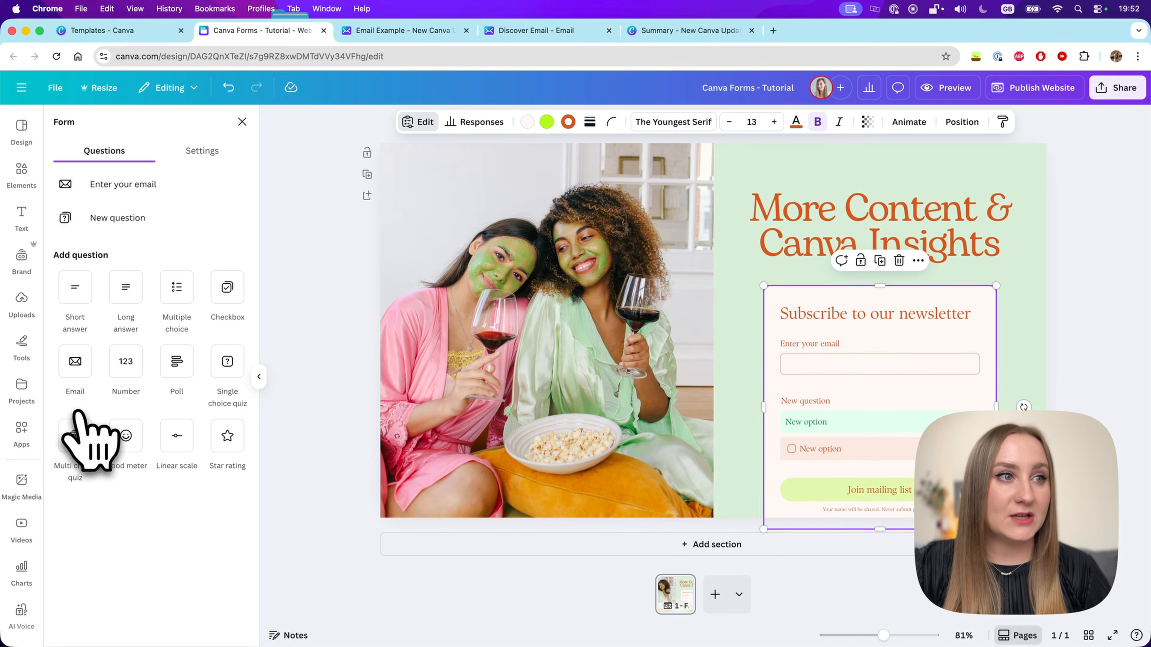
left_click_drag(847, 342, 853, 284)
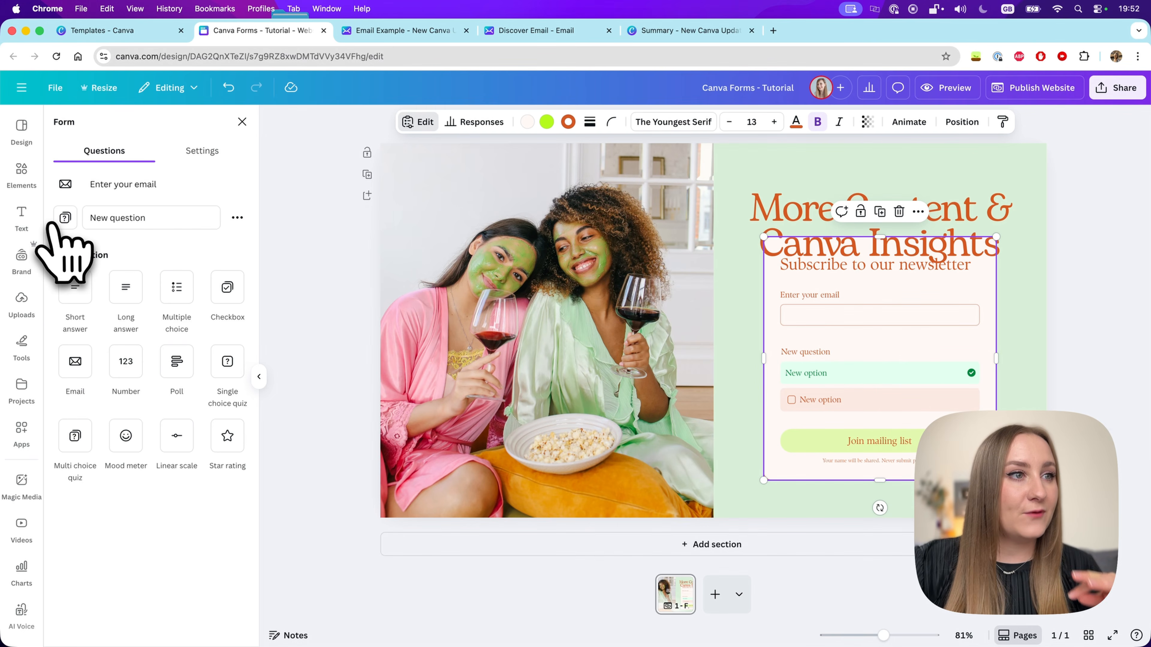
mouse_move(57, 220)
left_mouse_down()
mouse_move(52, 177)
mouse_move(70, 223)
left_mouse_up()
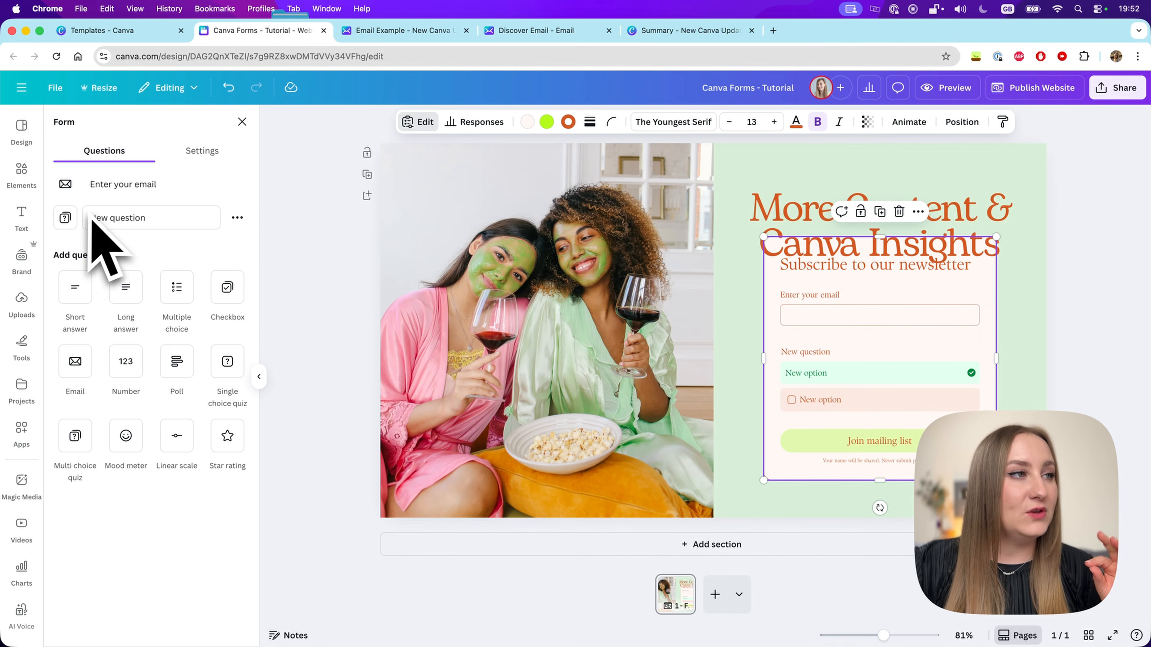
left_click_drag(87, 220, 129, 222)
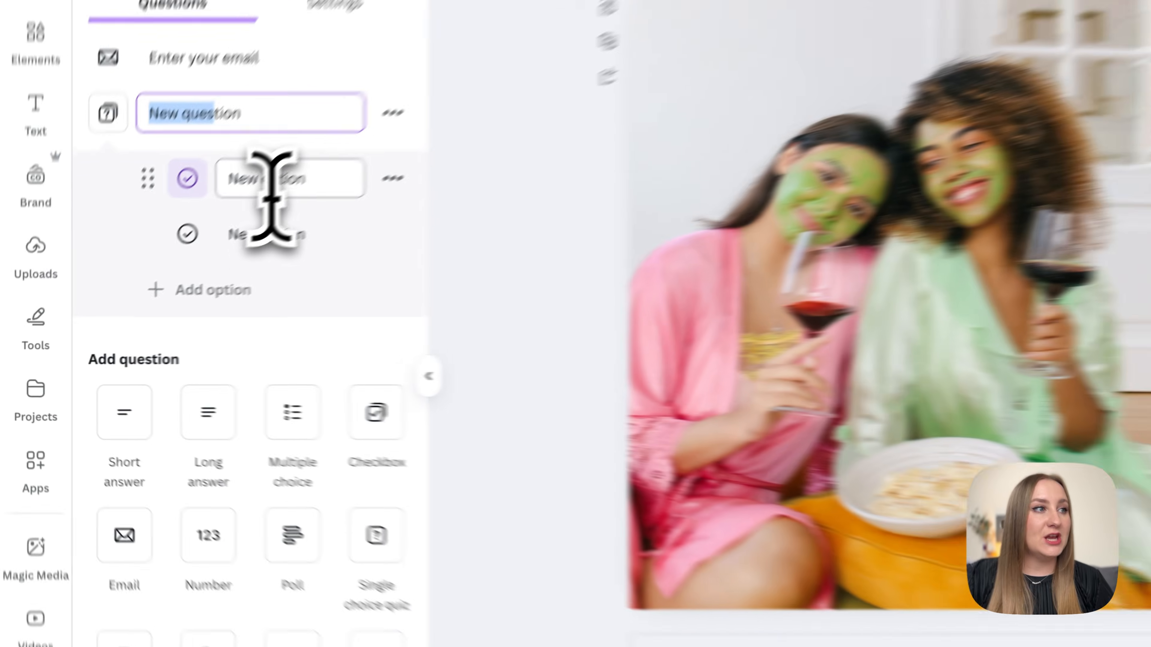
Add a third answer option to the quiz question and delete that option again
left_click_drag(138, 262, 169, 298)
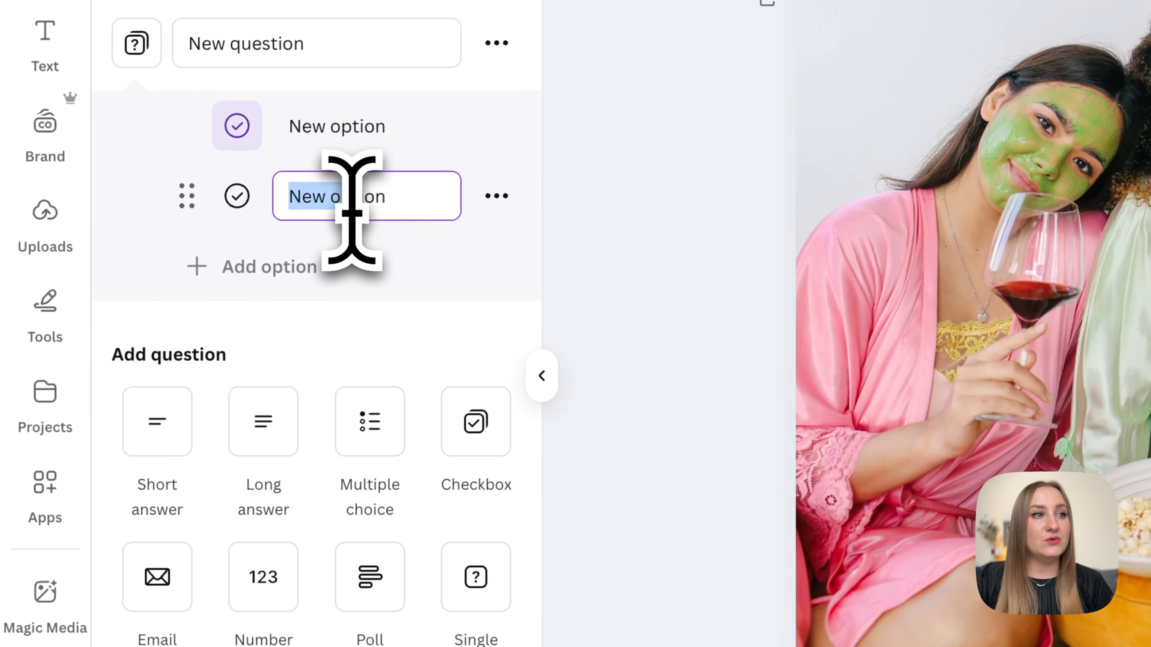
left_click(272, 277)
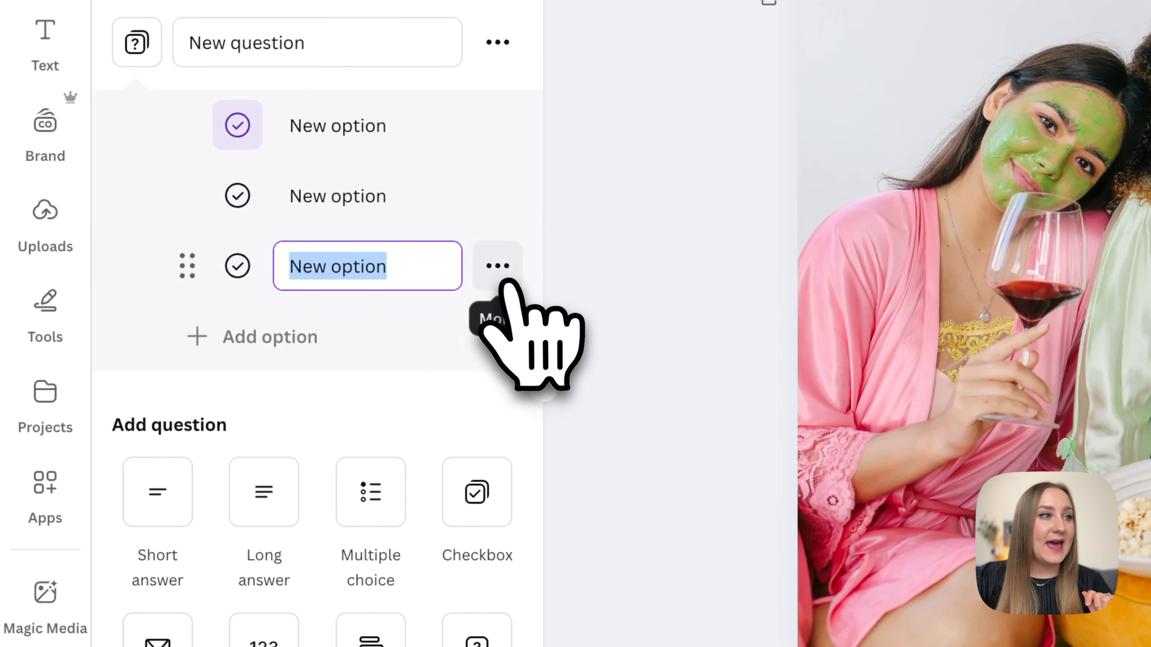
left_click(498, 266)
left_click(558, 505)
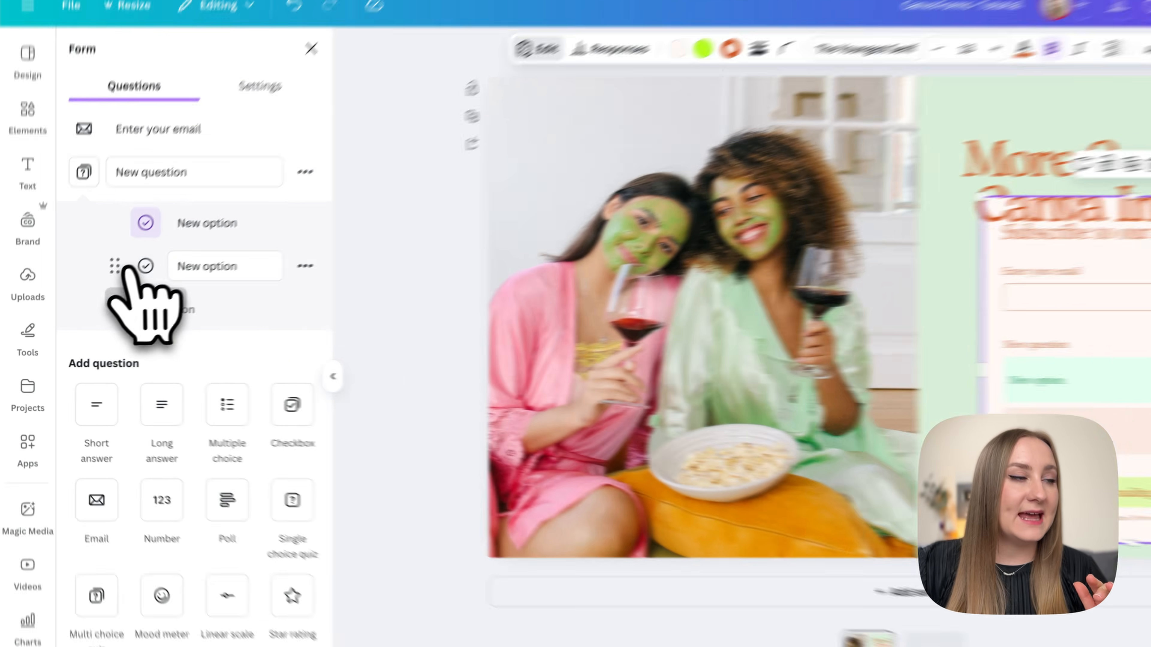
Move the quiz question's second option above the first and delete the whole question
left_click_drag(128, 270, 124, 210)
left_click_drag(96, 249, 108, 253)
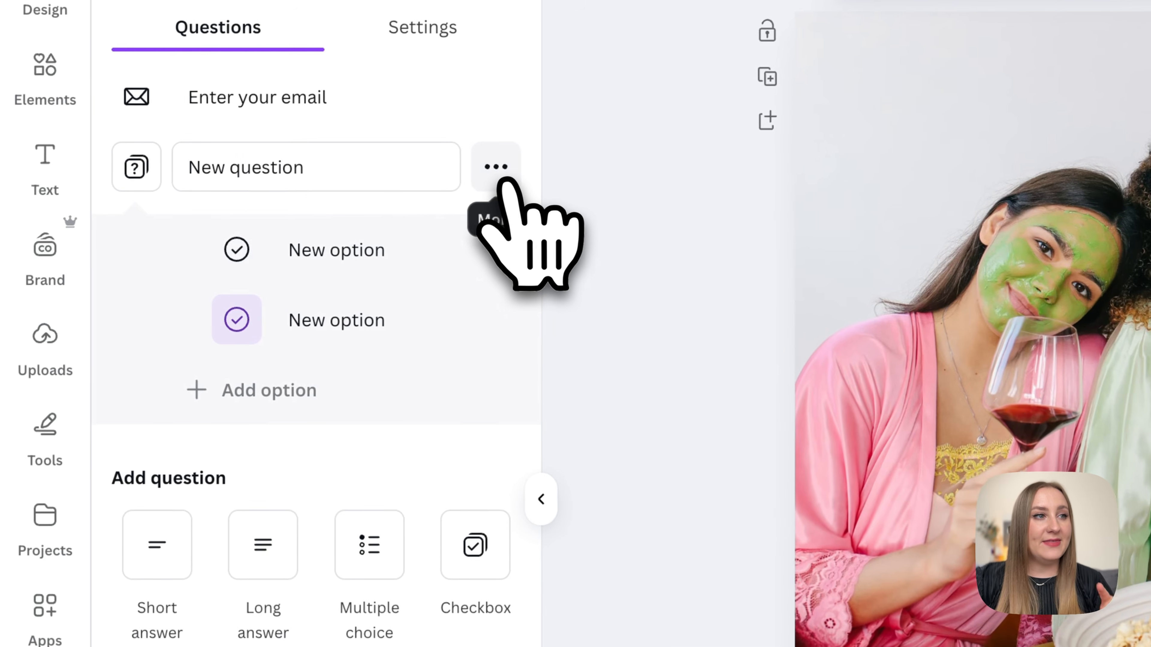
left_click(238, 220)
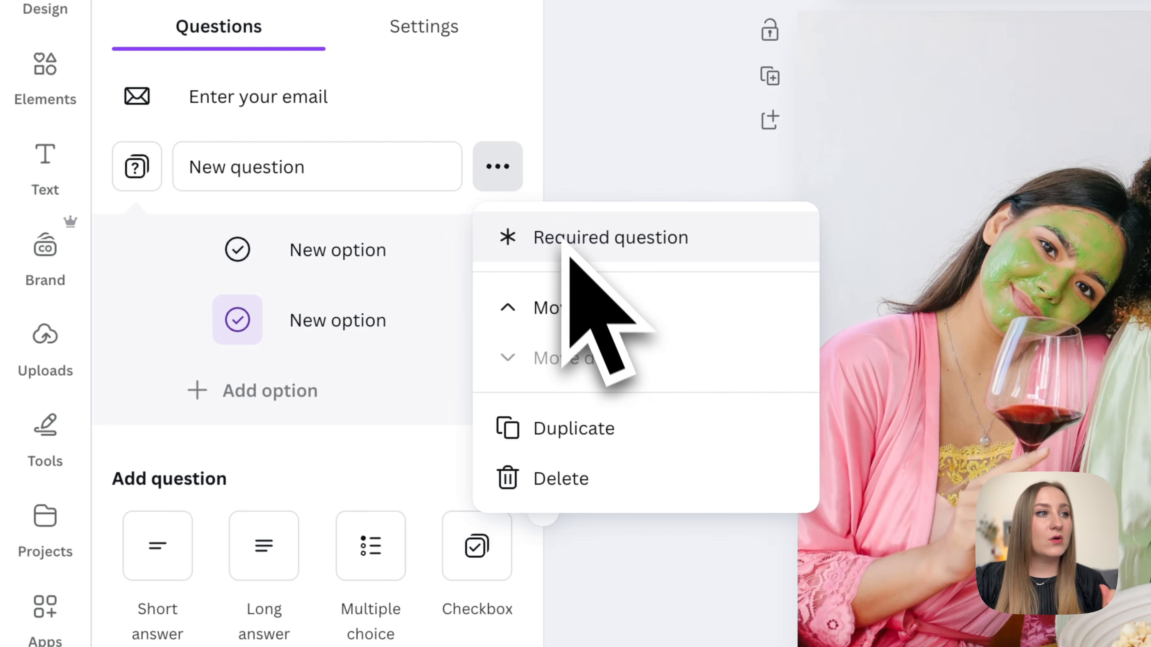
left_click(562, 479)
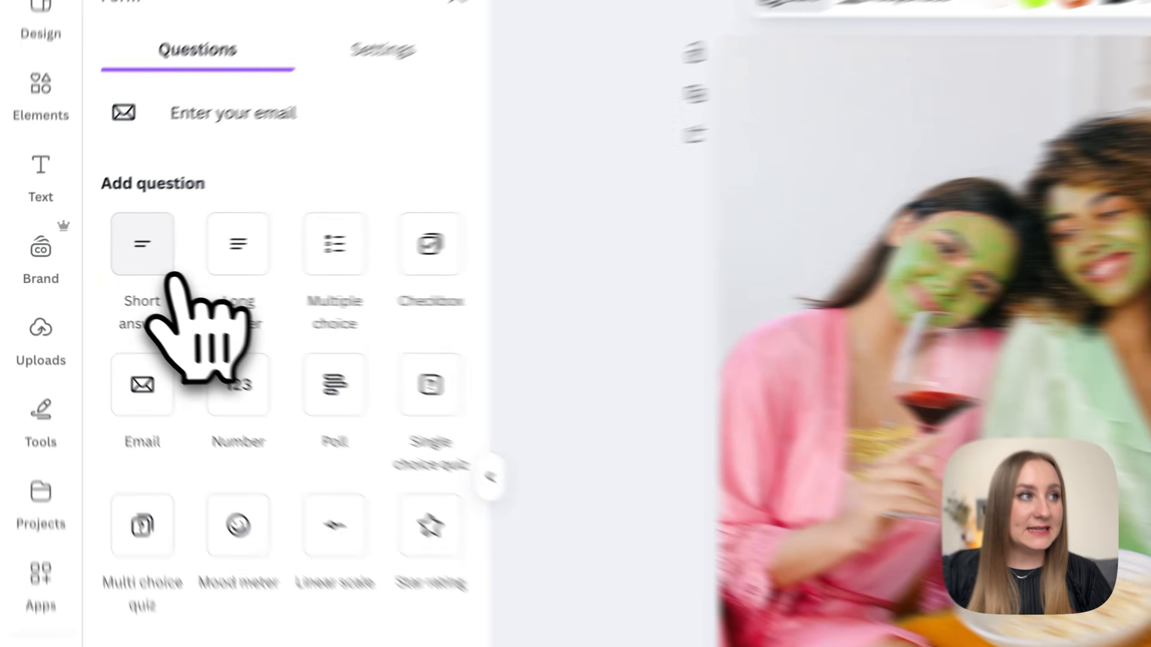
Add a short answer question titled "Name" above the email question and shorten the form so it starts below the heading
left_click(157, 241)
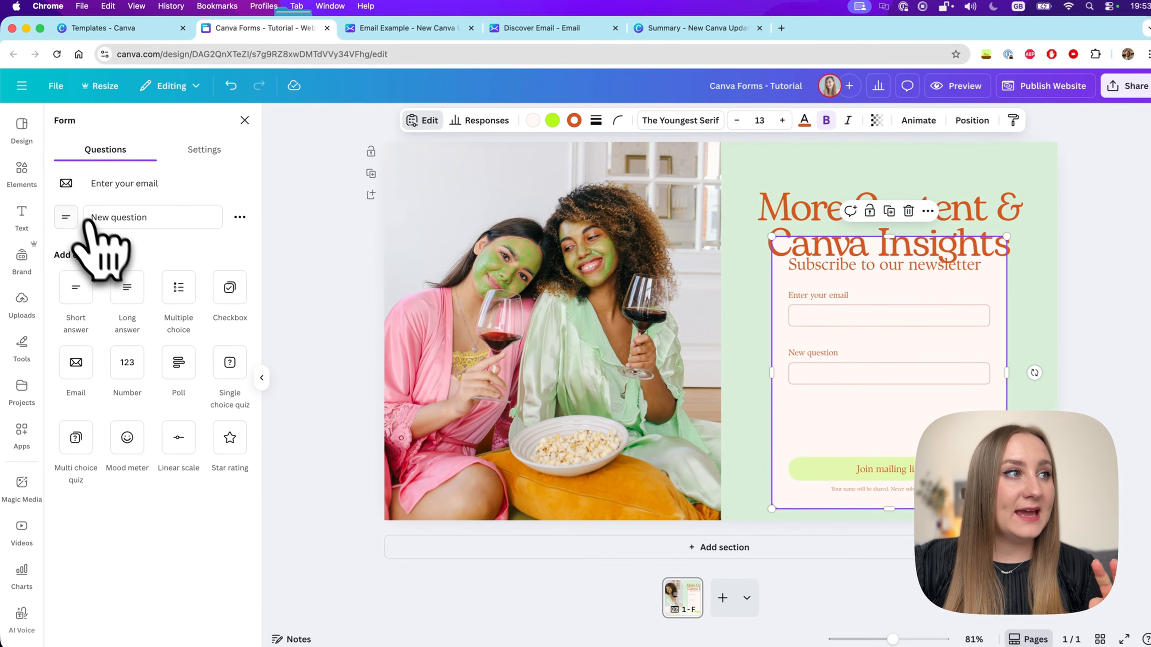
mouse_move(90, 222)
left_mouse_down()
mouse_move(68, 191)
mouse_move(68, 164)
mouse_move(90, 202)
left_mouse_up()
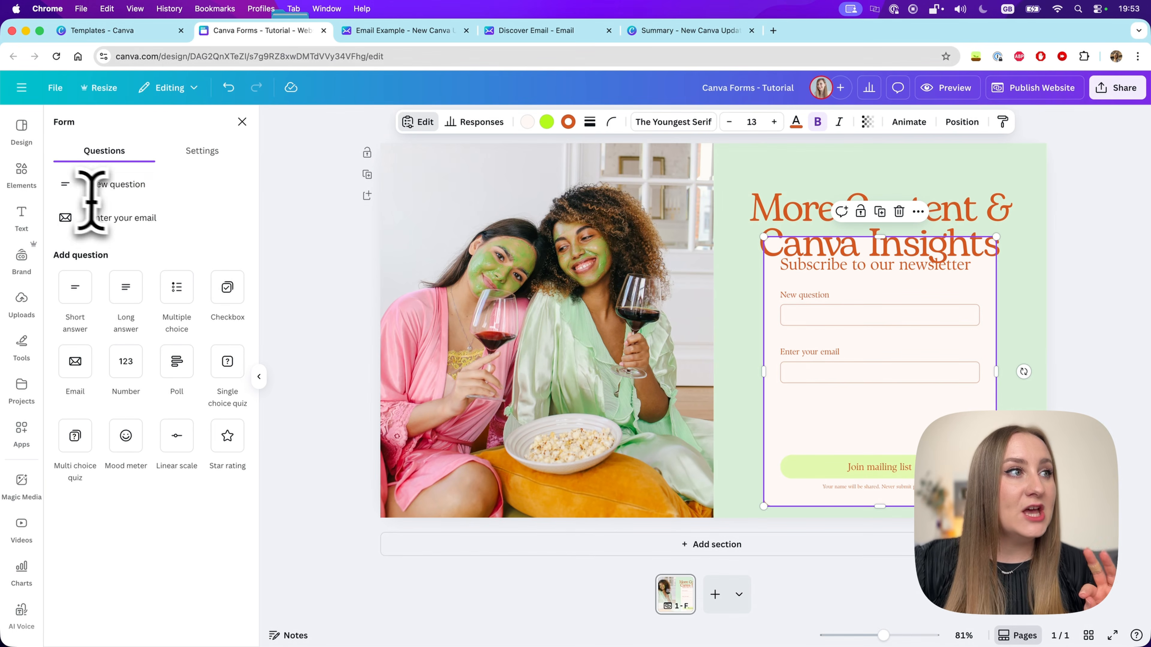
left_click(112, 192)
type("Name")
left_click_drag(882, 237, 874, 300)
Make both the Name and the Enter your email questions required
left_click(237, 184)
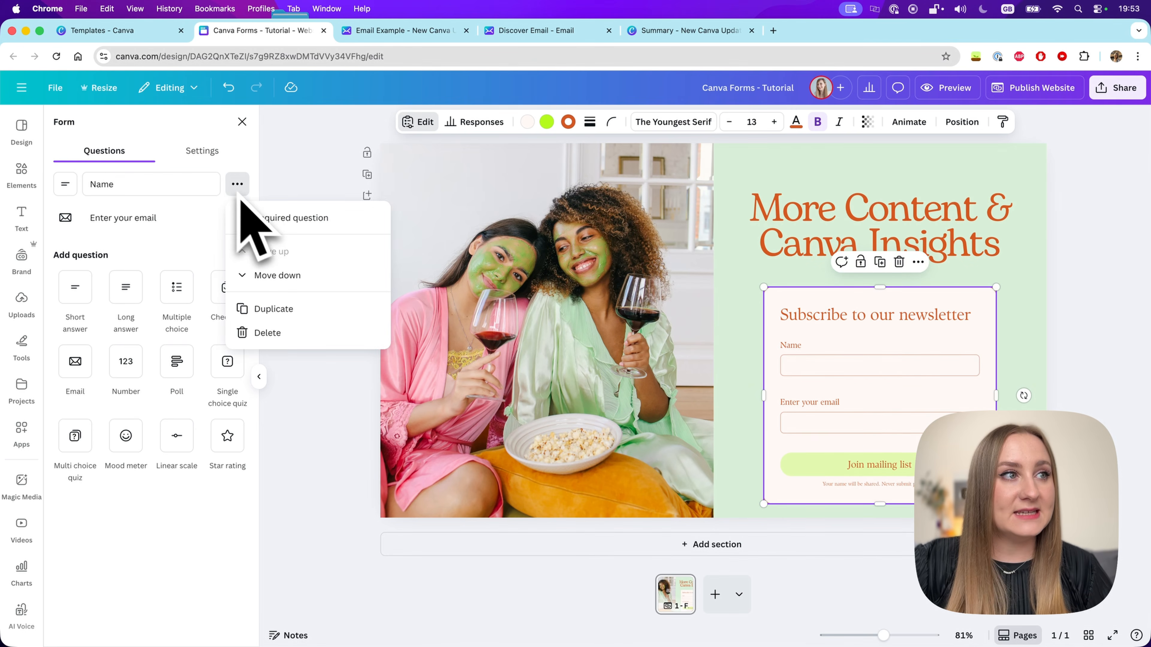
left_click(270, 217)
left_click(237, 218)
left_click(263, 245)
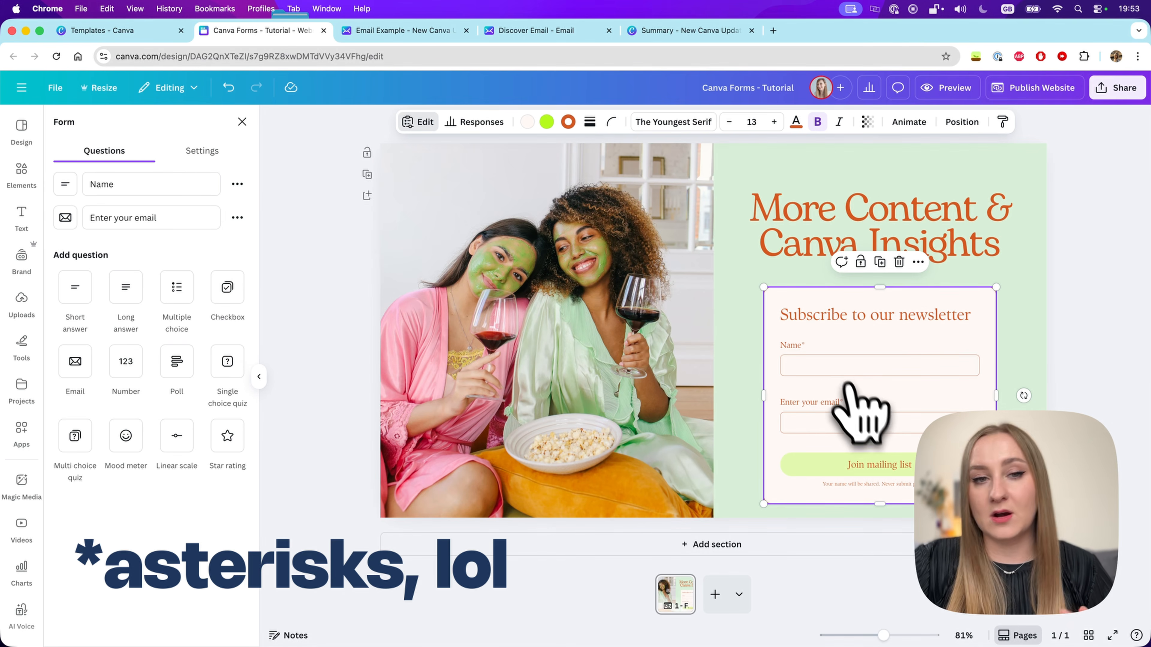
Set the form's footer button label to SUBSCRIBE
left_click(210, 153)
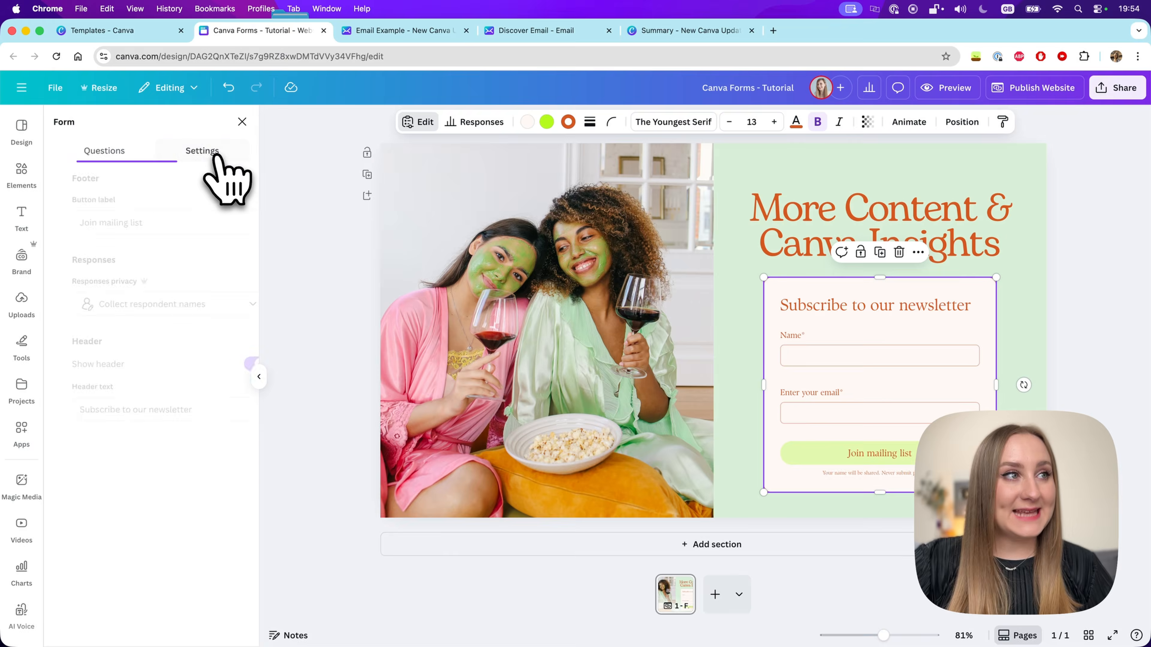
double_click(152, 225)
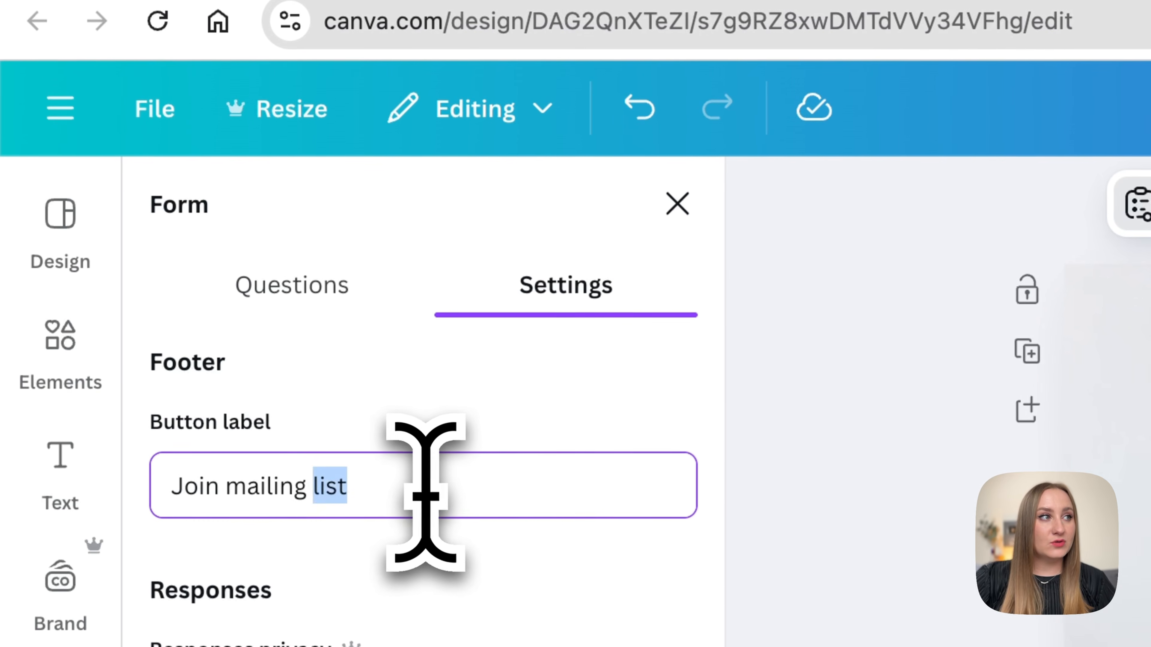
triple_click(426, 492)
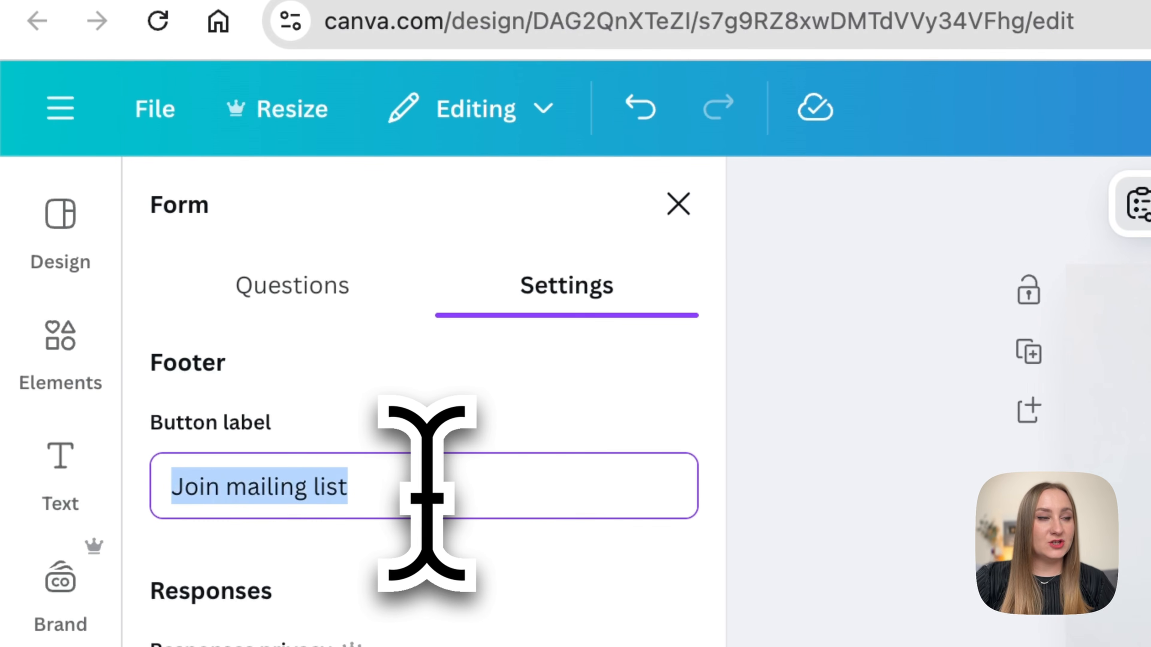
type("S")
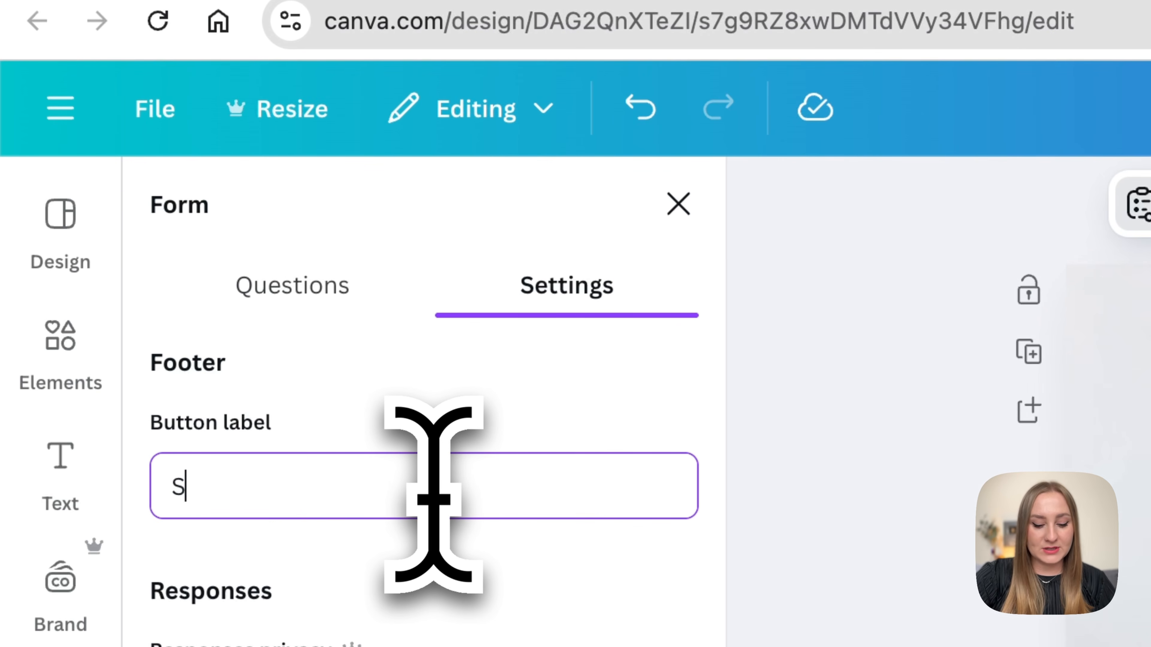
type("UBSCRIBE")
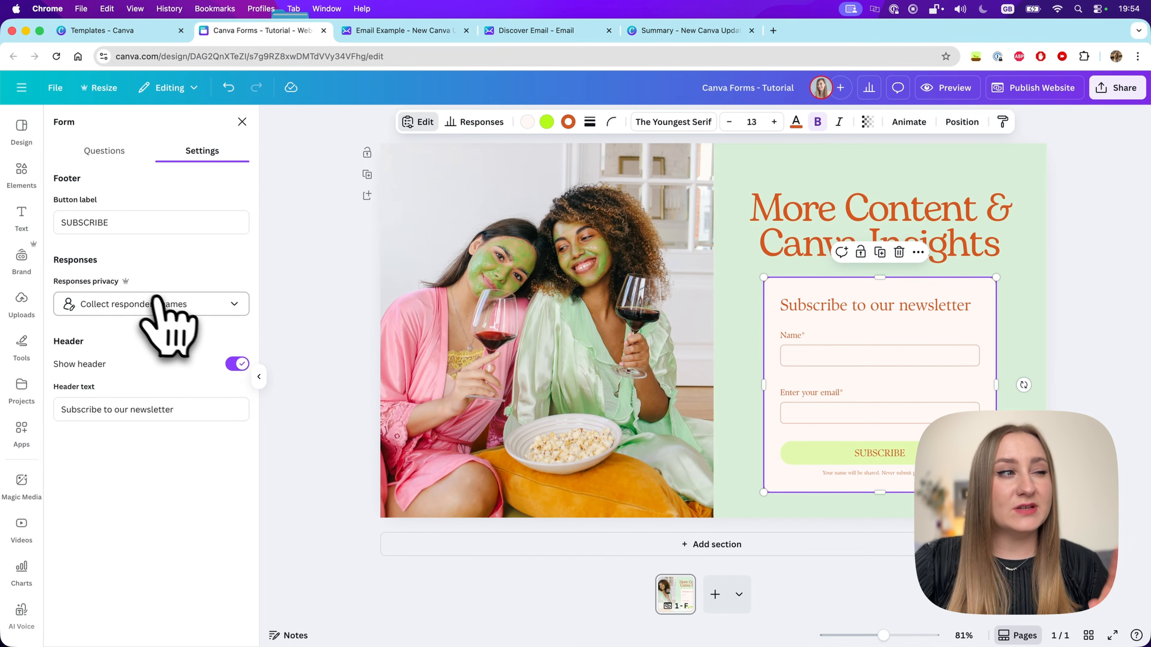
Set the form's responses privacy to Do not collect names, check the question list and return to the form settings
left_click(180, 312)
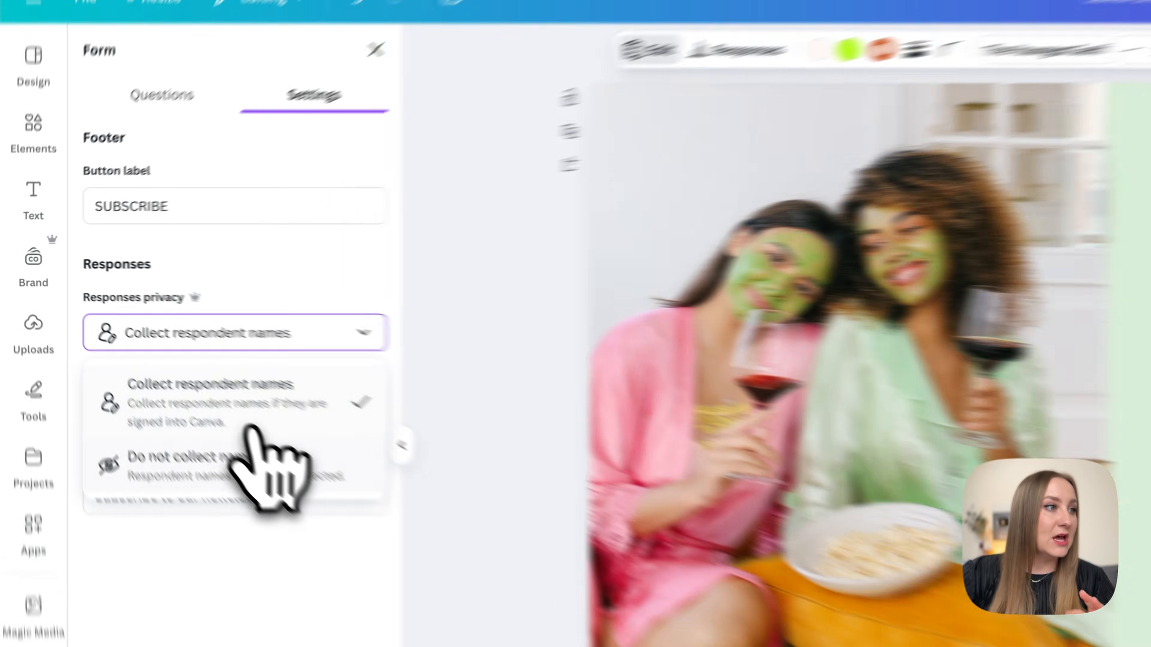
left_click(93, 383)
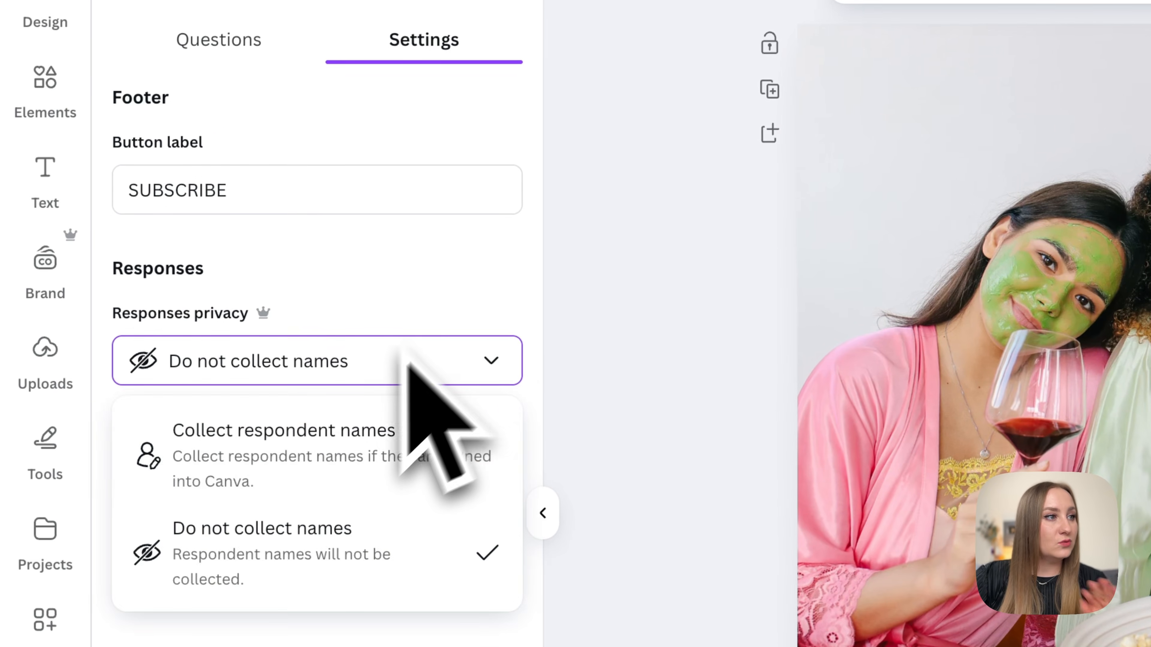
left_click(410, 317)
left_click(263, 116)
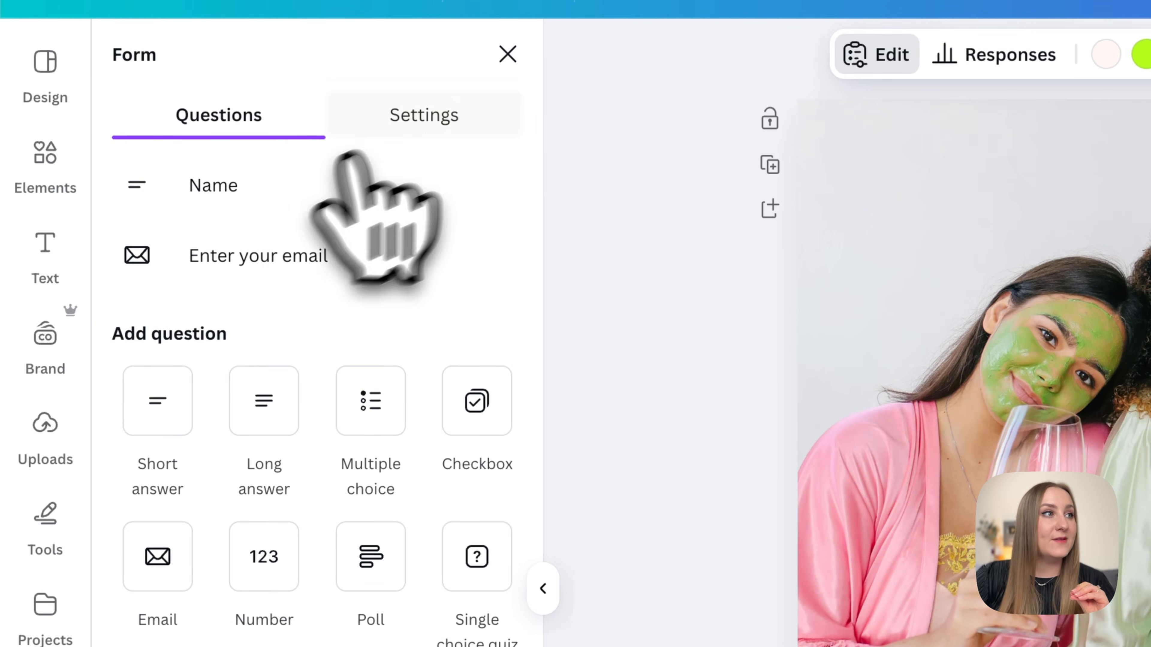
left_click(431, 119)
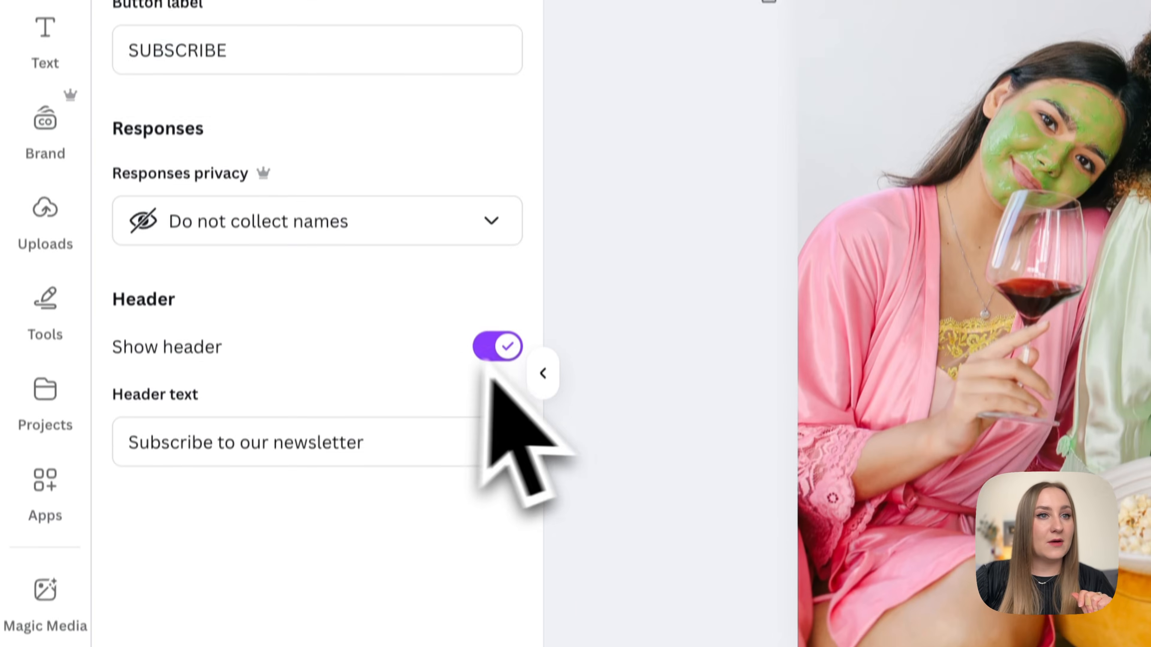
Try hiding the form header and shortening the form, and show the header again with its existing text
left_click(497, 517)
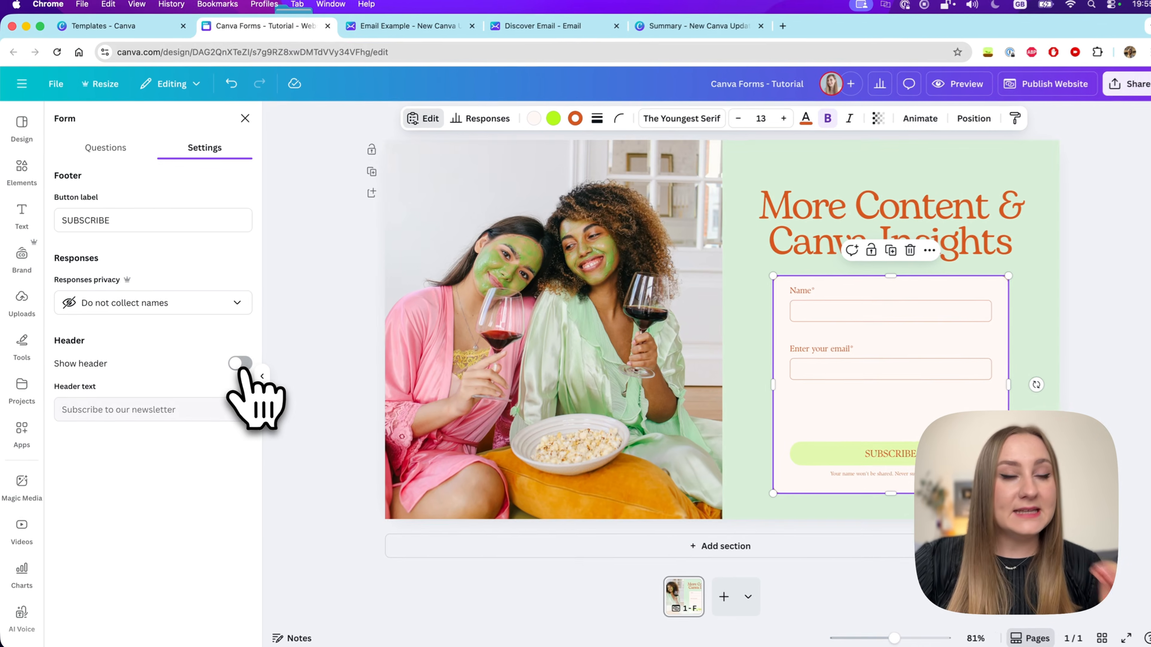
left_click_drag(881, 493, 882, 436)
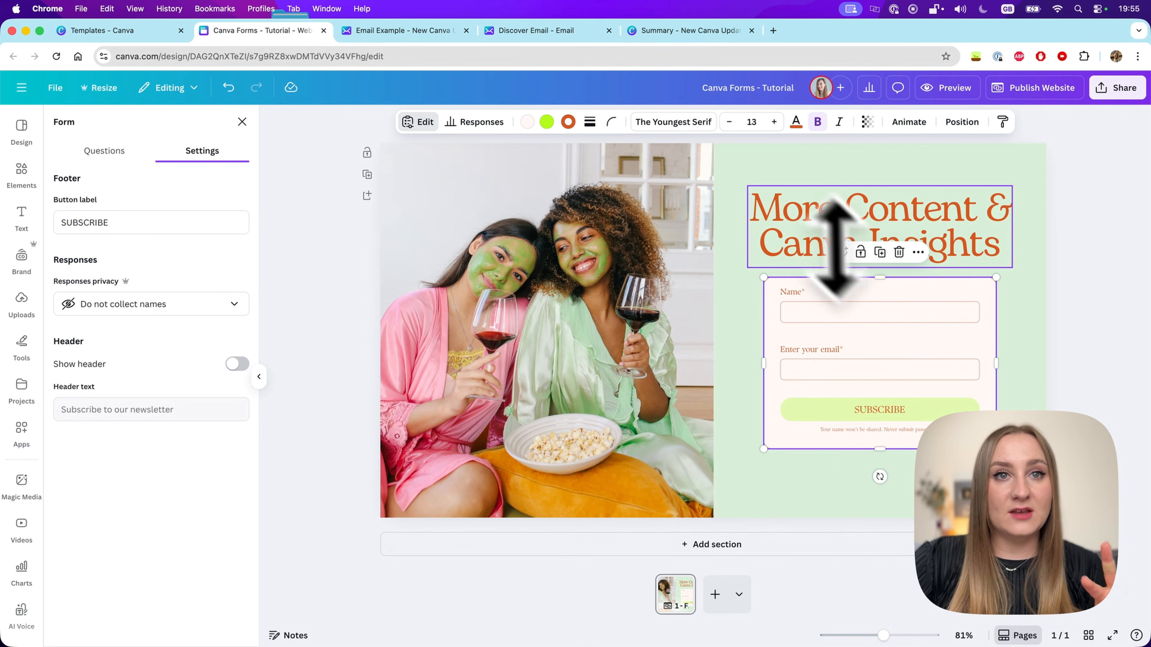
left_click(237, 364)
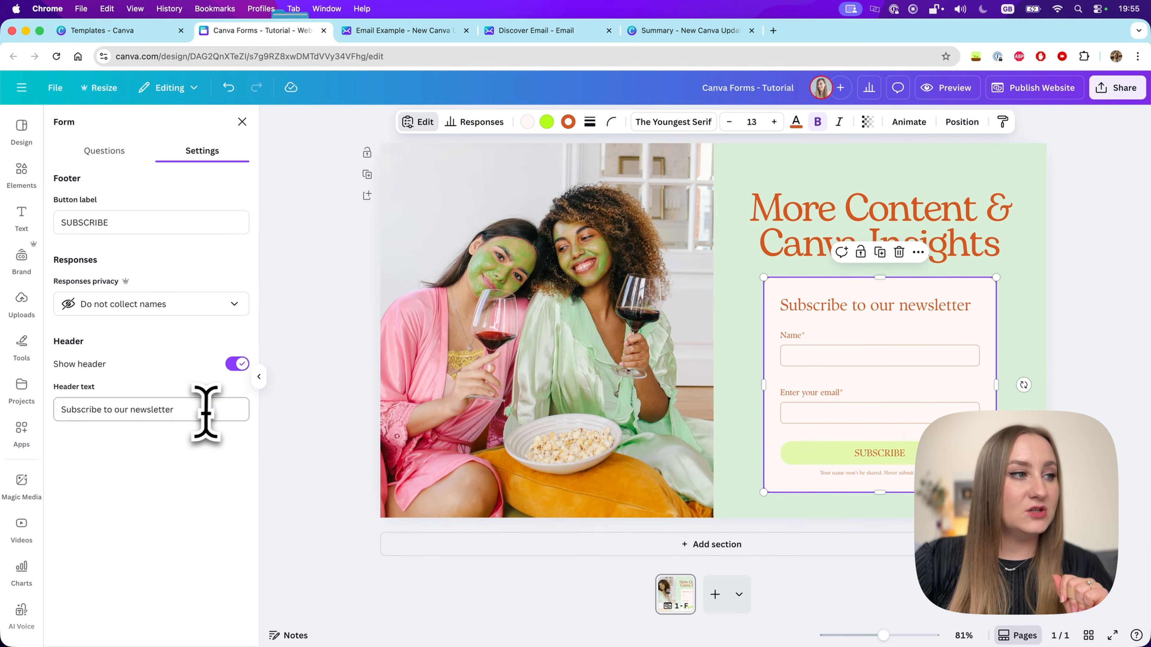
triple_click(142, 419)
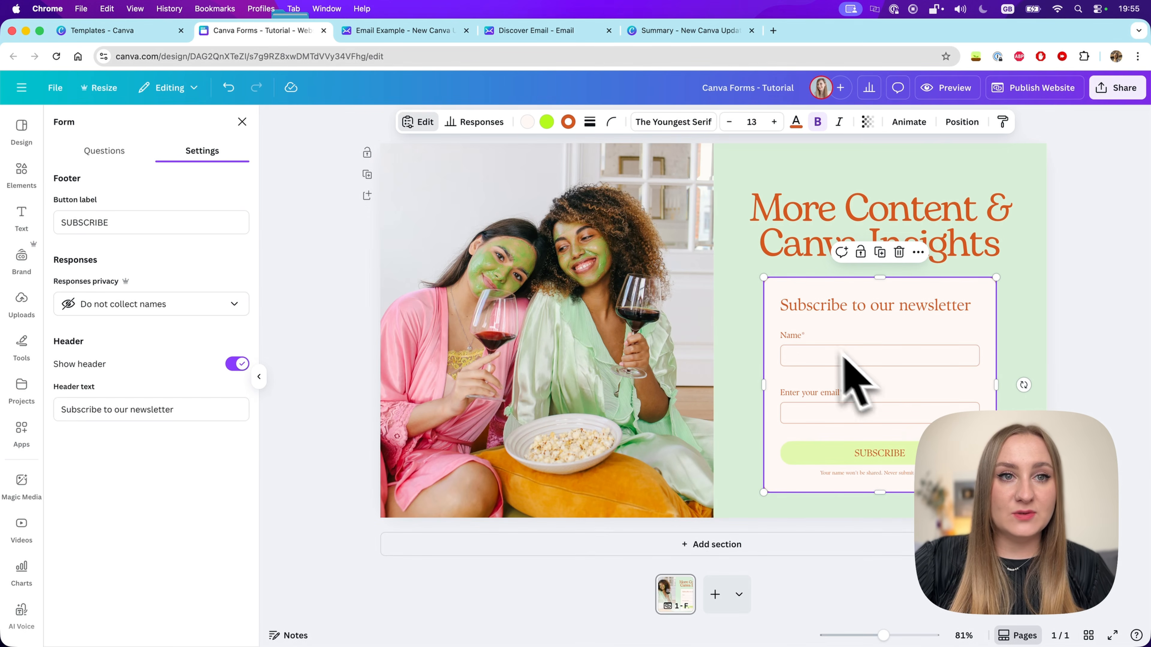
Submit a test response with a name and email address, and open the form's collected responses
left_click(804, 356)
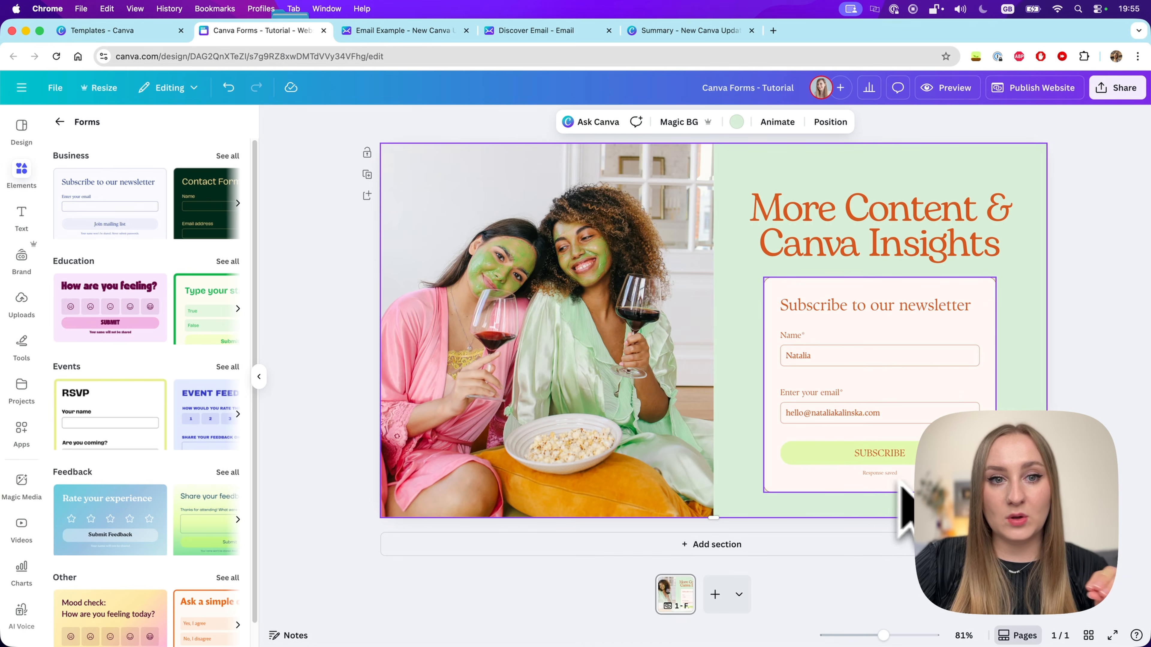
left_click(868, 344)
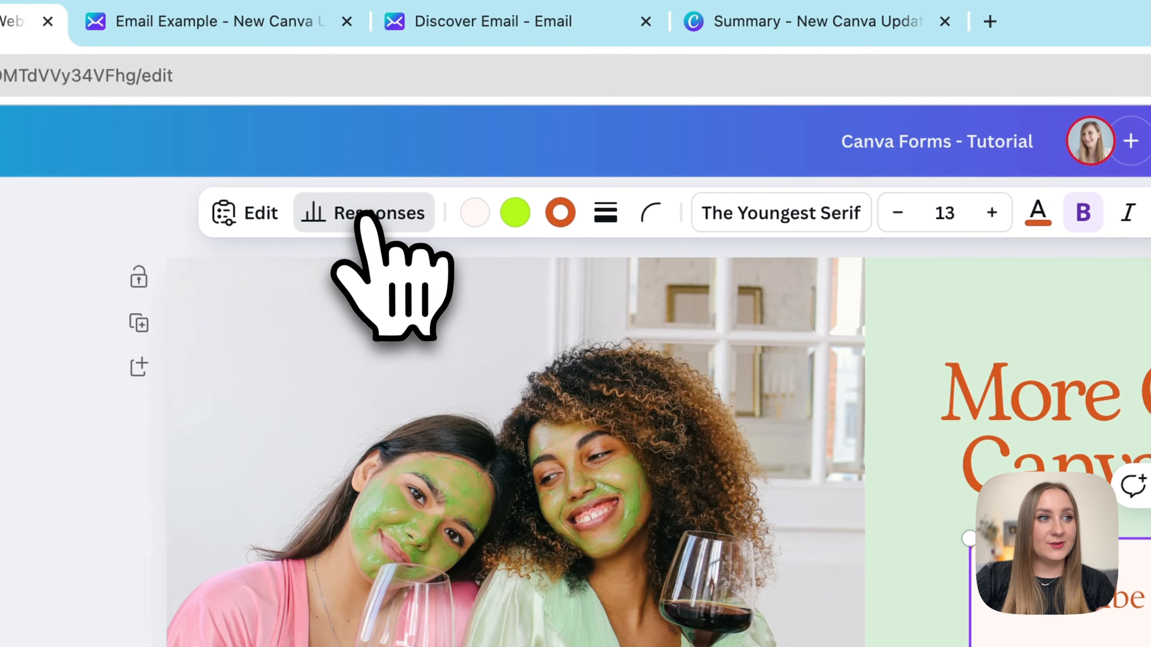
left_click(366, 214)
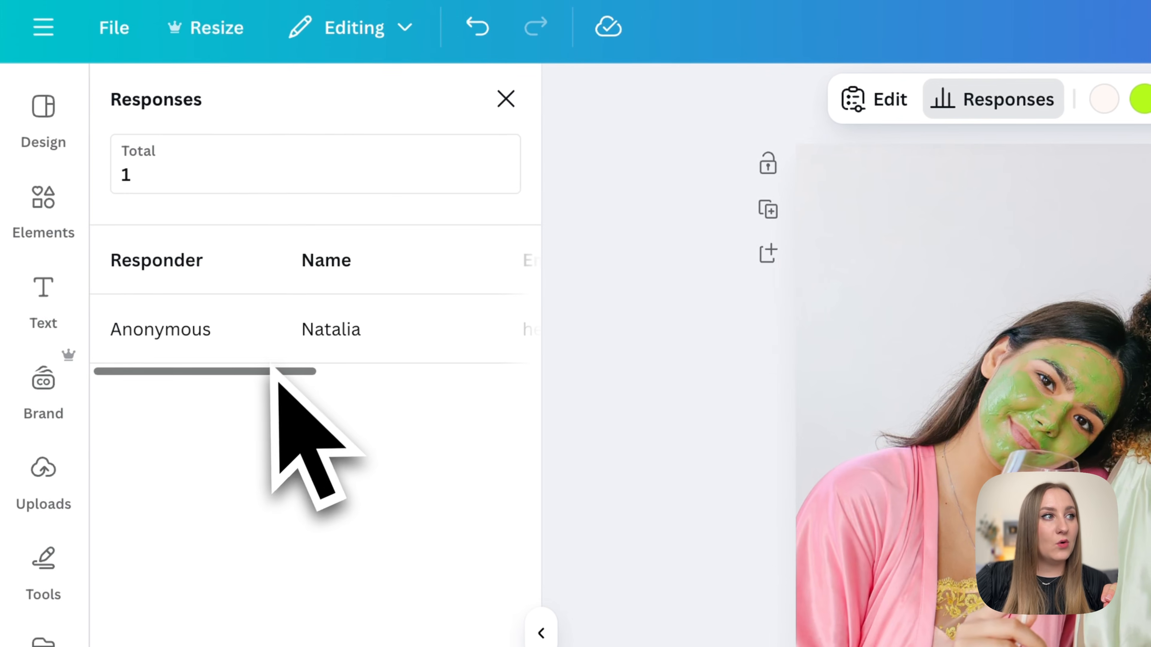
left_click_drag(272, 369, 290, 411)
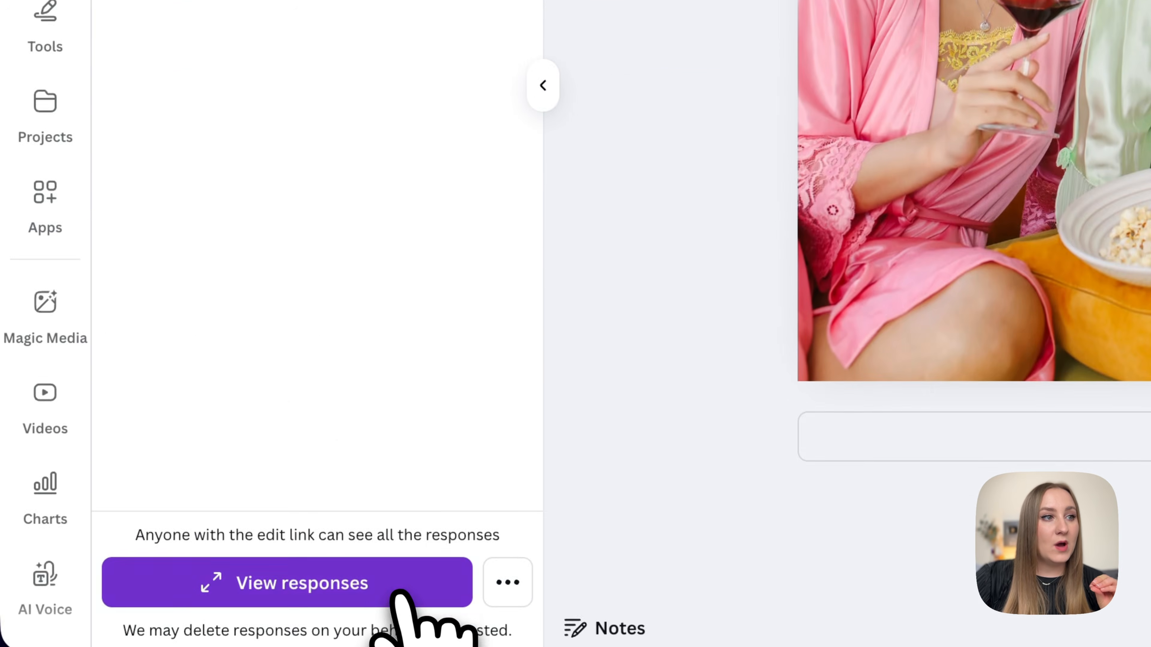
Examine the responses in the full-size table and open the options for managing them
left_click(412, 589)
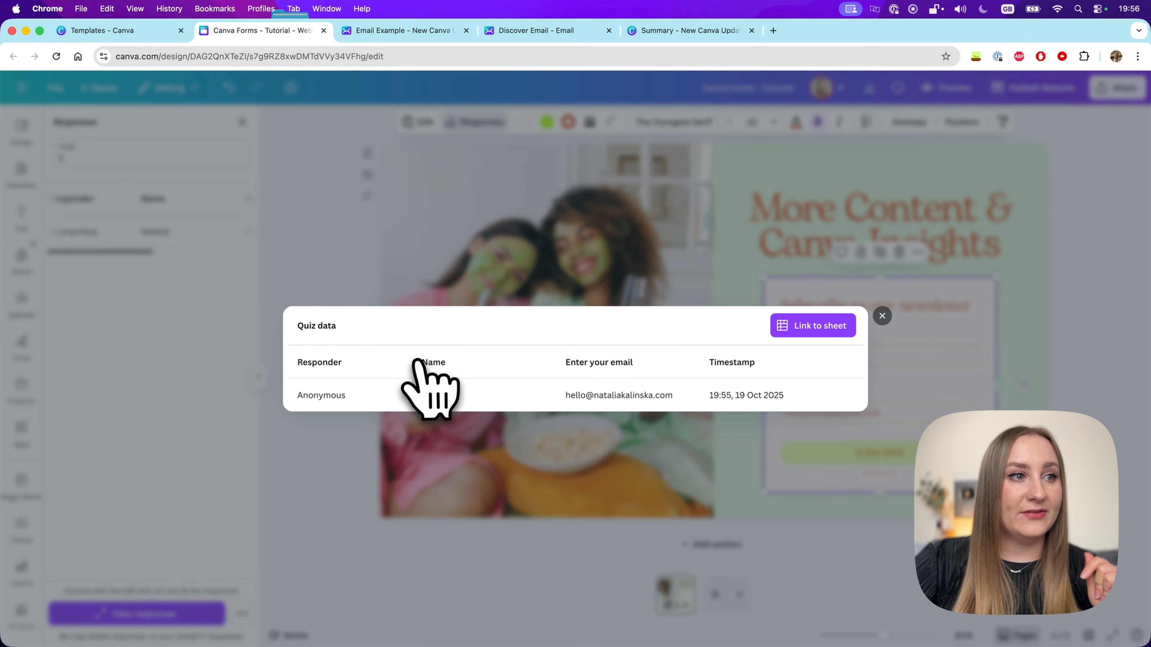
left_click(881, 316)
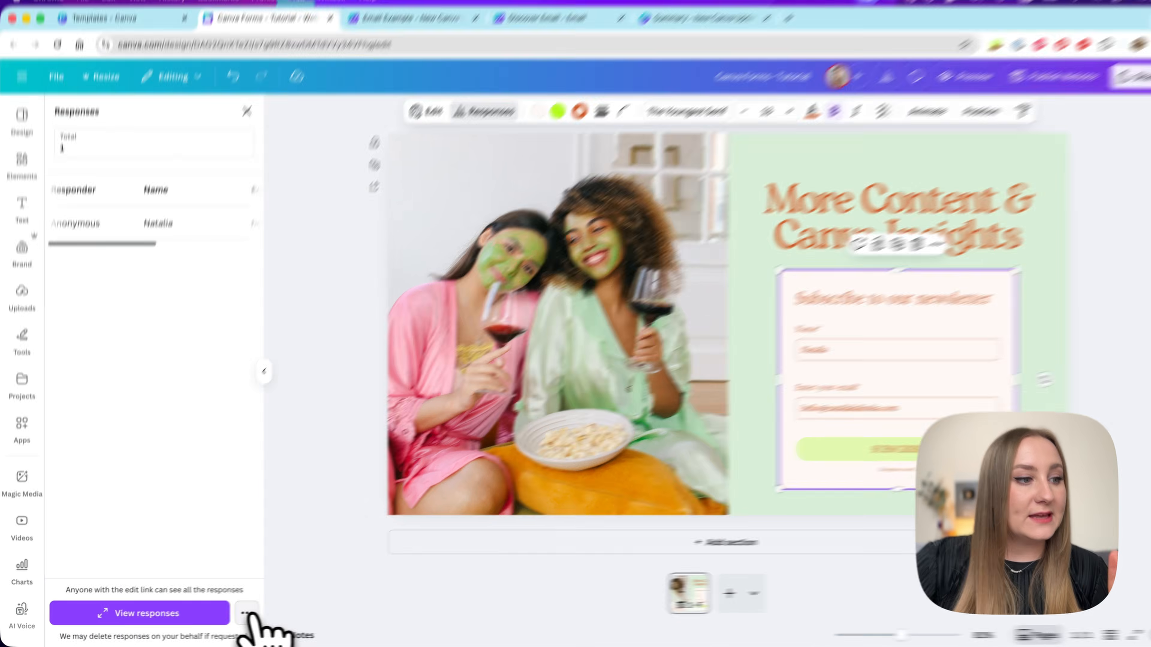
left_click(246, 613)
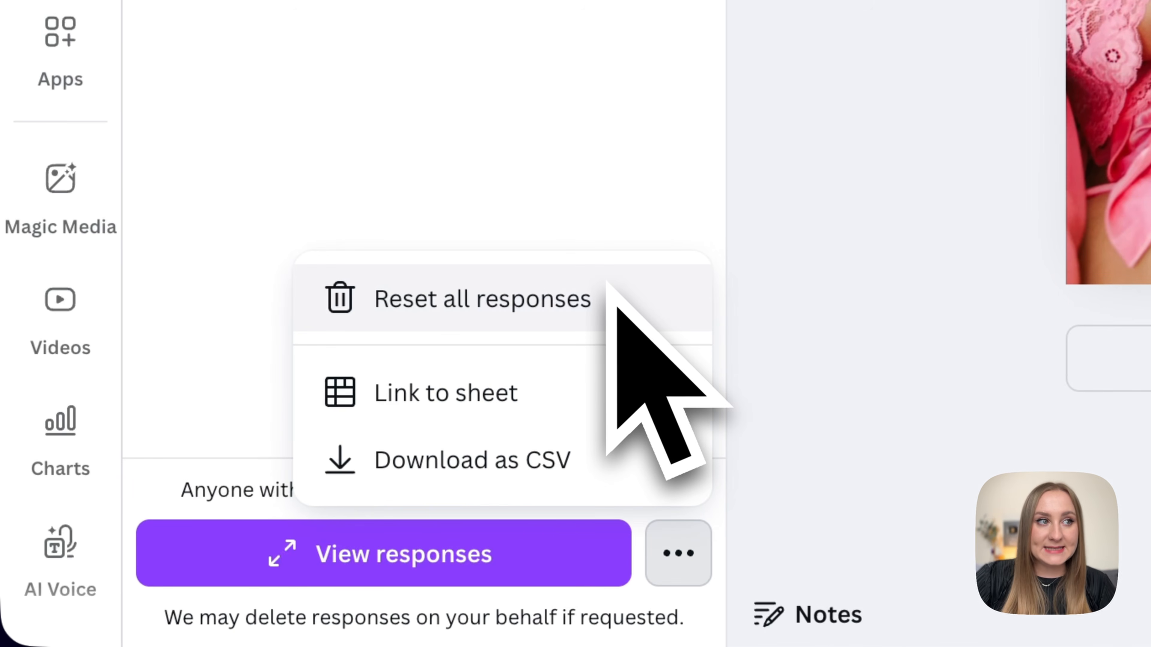
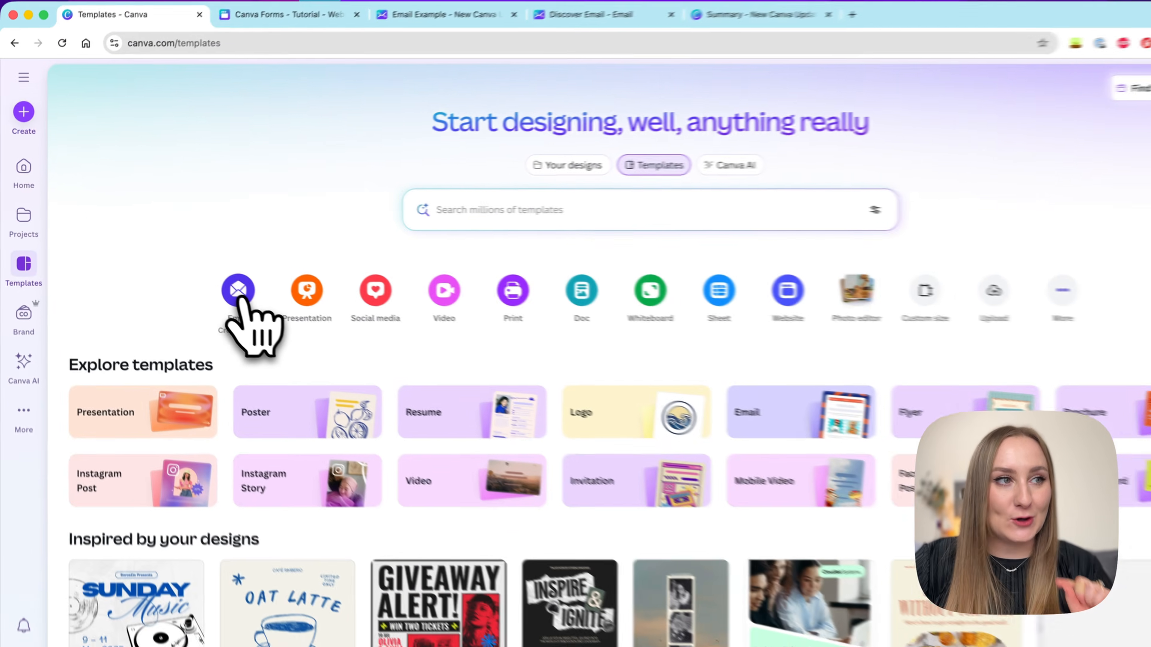
Create a new email design and apply the pink "Your bouquet is on its way!" template to it
left_click(606, 451)
scroll(100, 390, "down", 2)
scroll(86, 359, "down", 6)
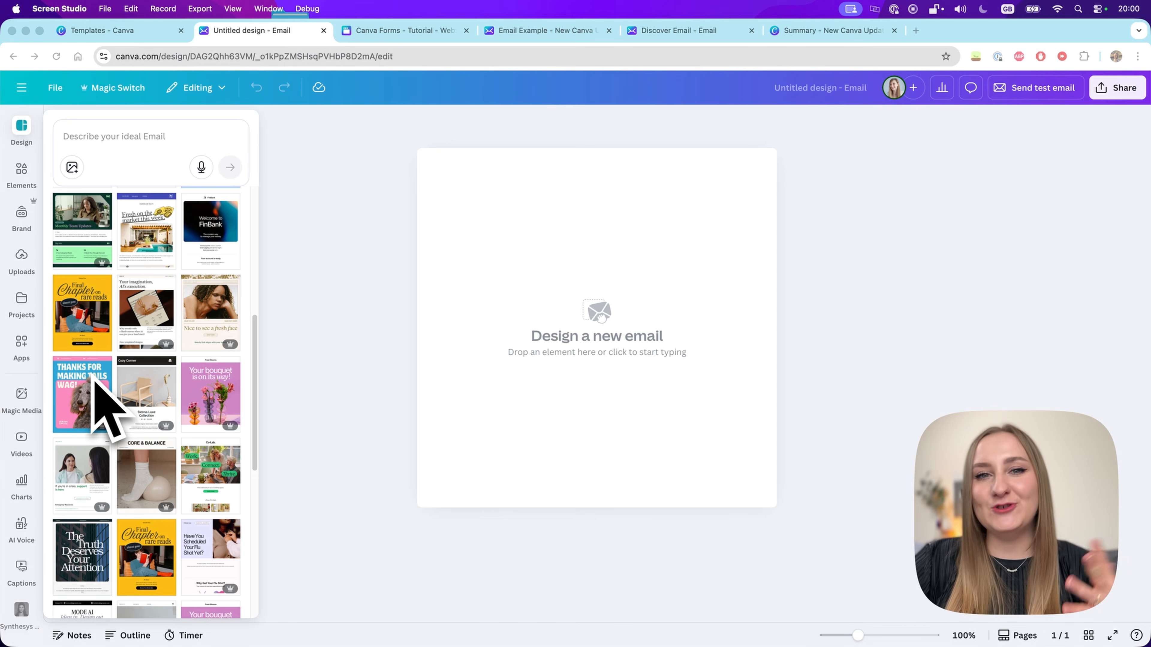
scroll(94, 378, "down", 1)
scroll(93, 376, "down", 3)
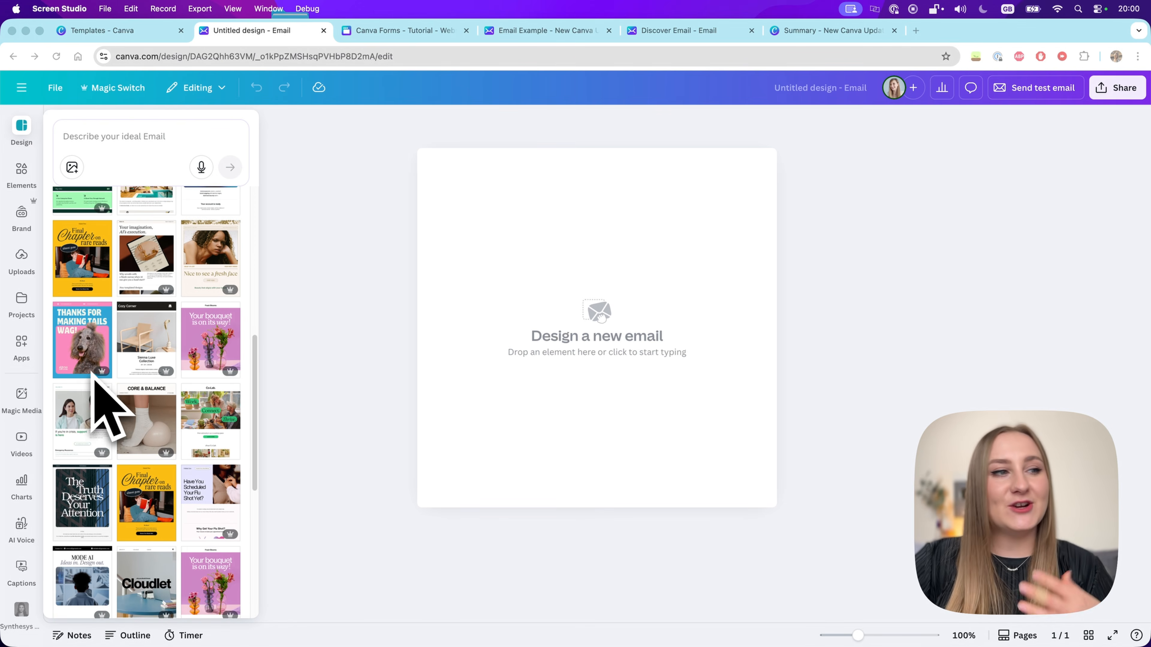
scroll(94, 379, "down", 3)
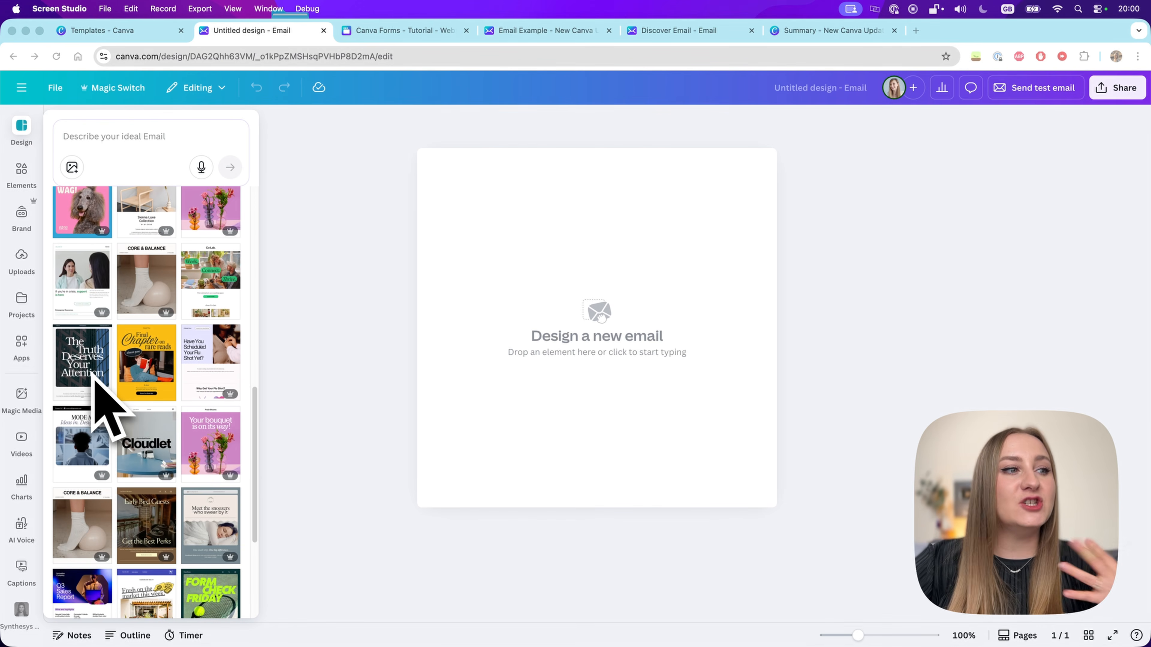
left_click(204, 450)
left_click(206, 447)
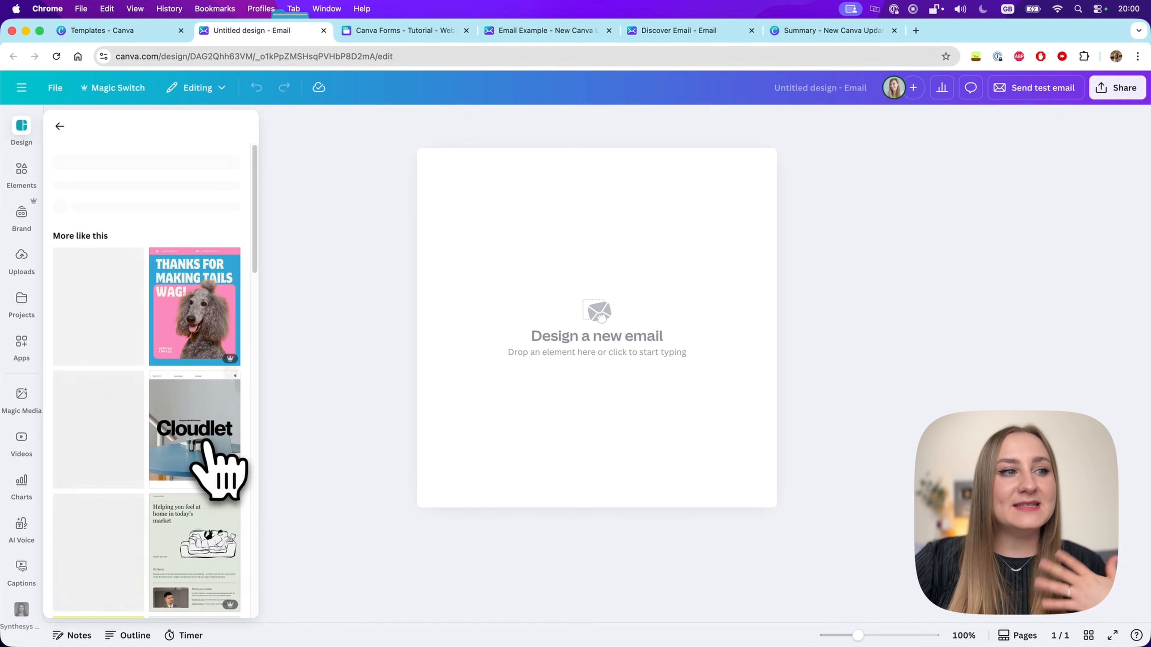
scroll(530, 367, "down", 7)
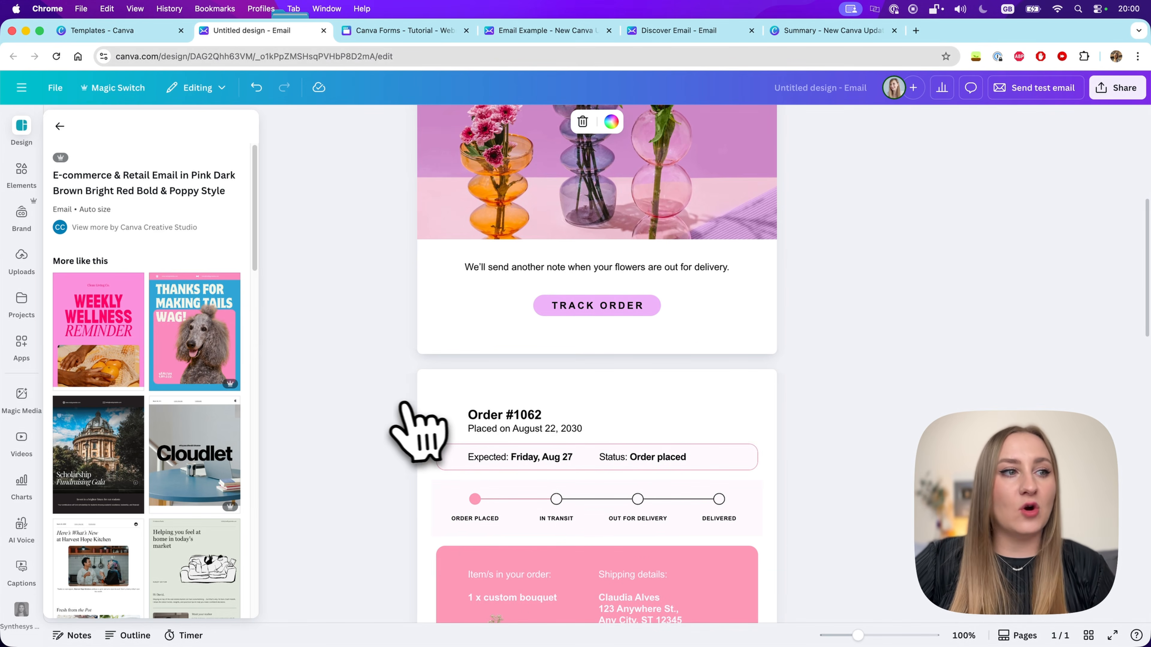
scroll(664, 344, "down", 3)
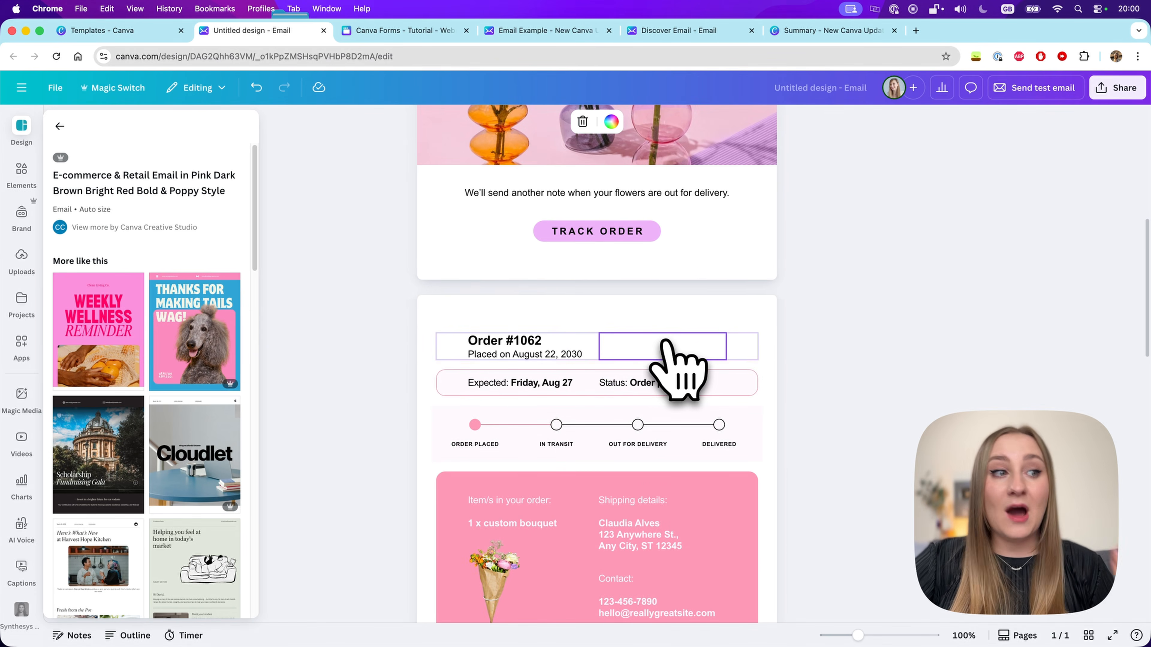
scroll(665, 345, "down", 1)
scroll(666, 345, "down", 10)
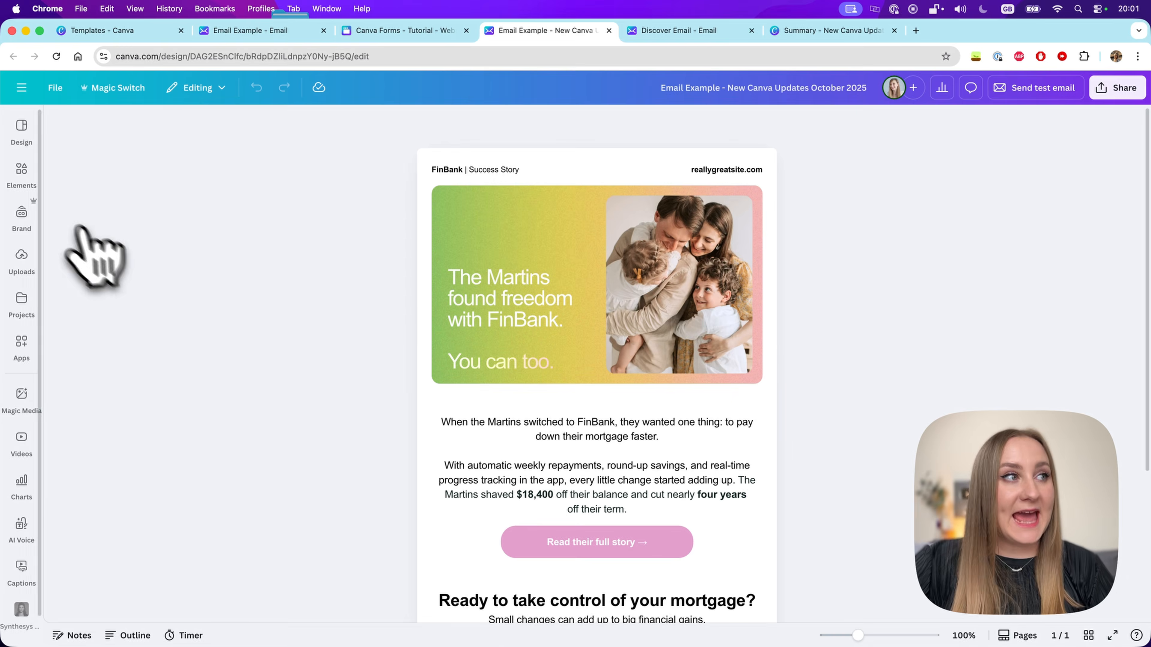
Add the lime green header block from the Headers elements to the FinBank email and delete it again
left_click(21, 174)
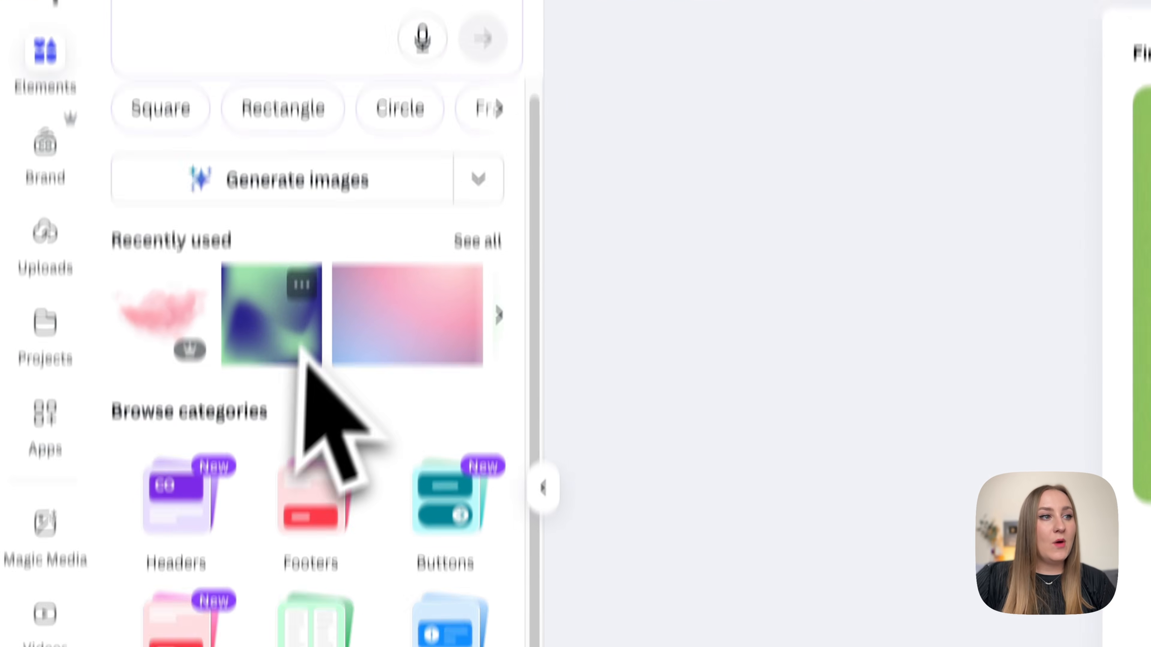
scroll(317, 345, "down", 2)
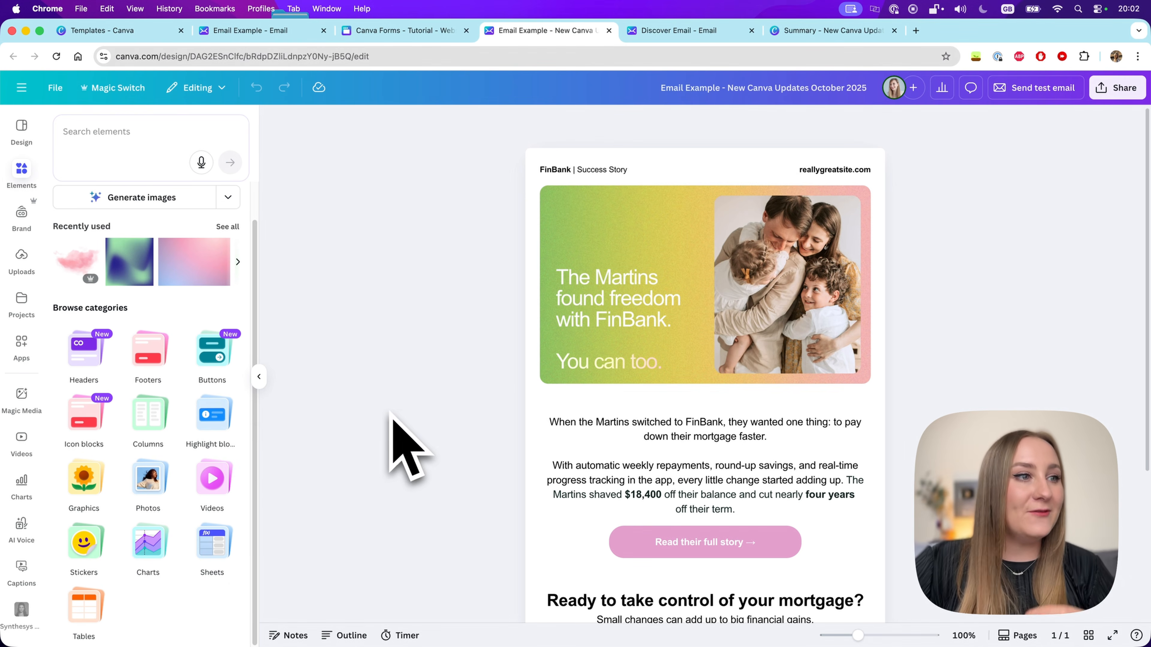
left_click(93, 362)
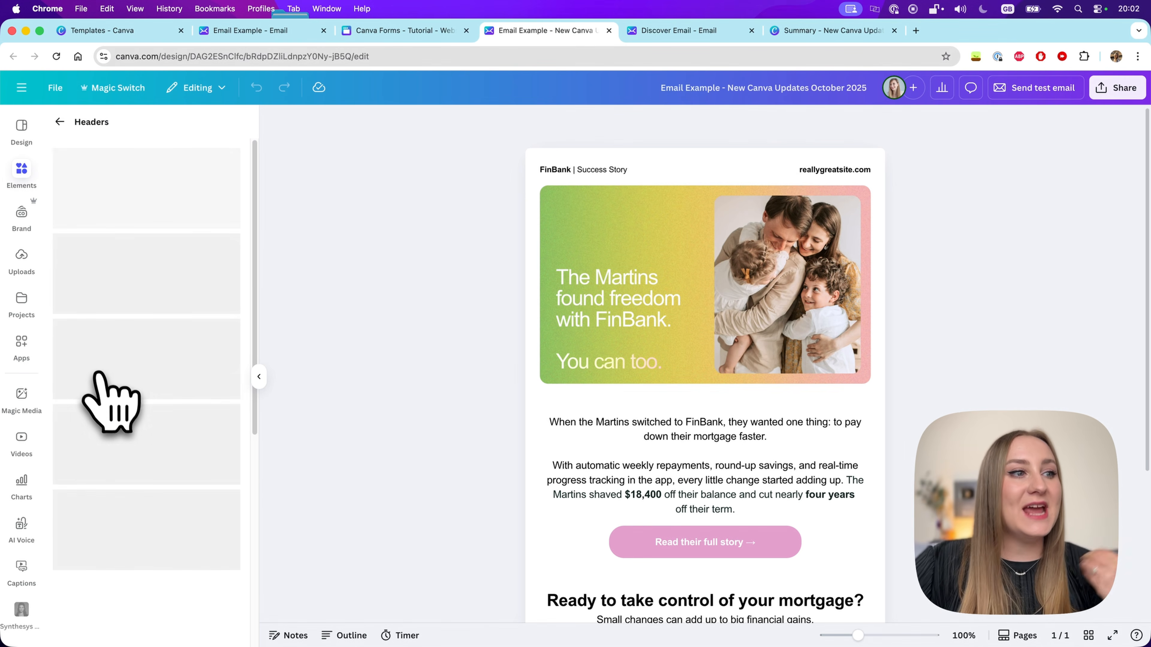
scroll(162, 347, "down", 10)
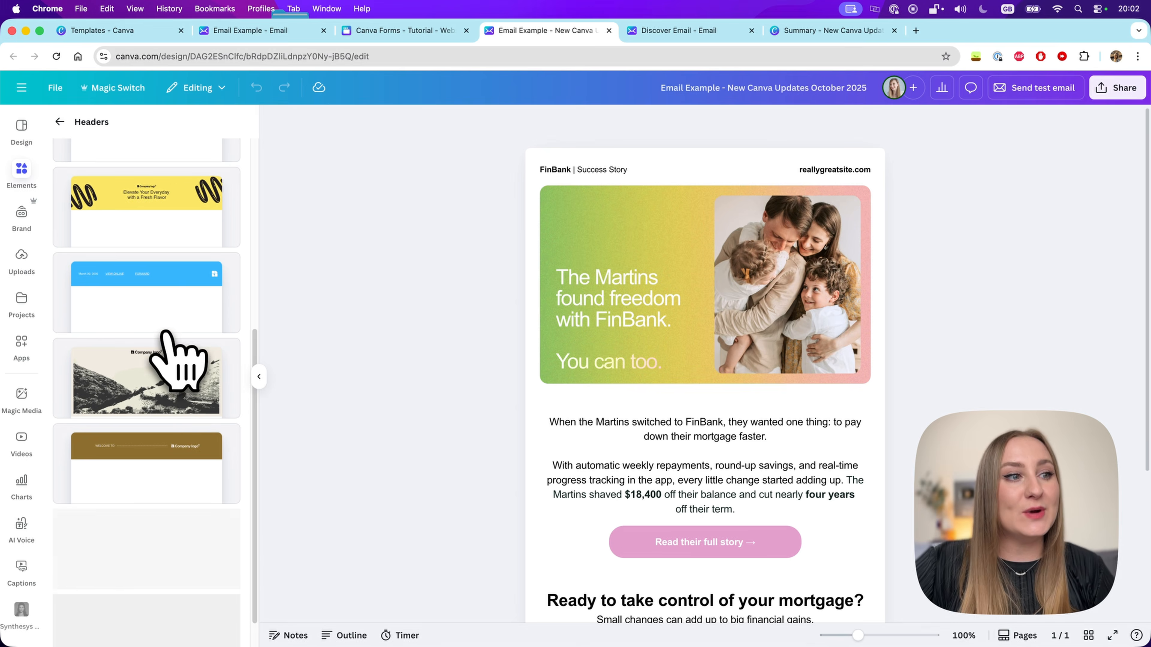
scroll(166, 332, "up", 10)
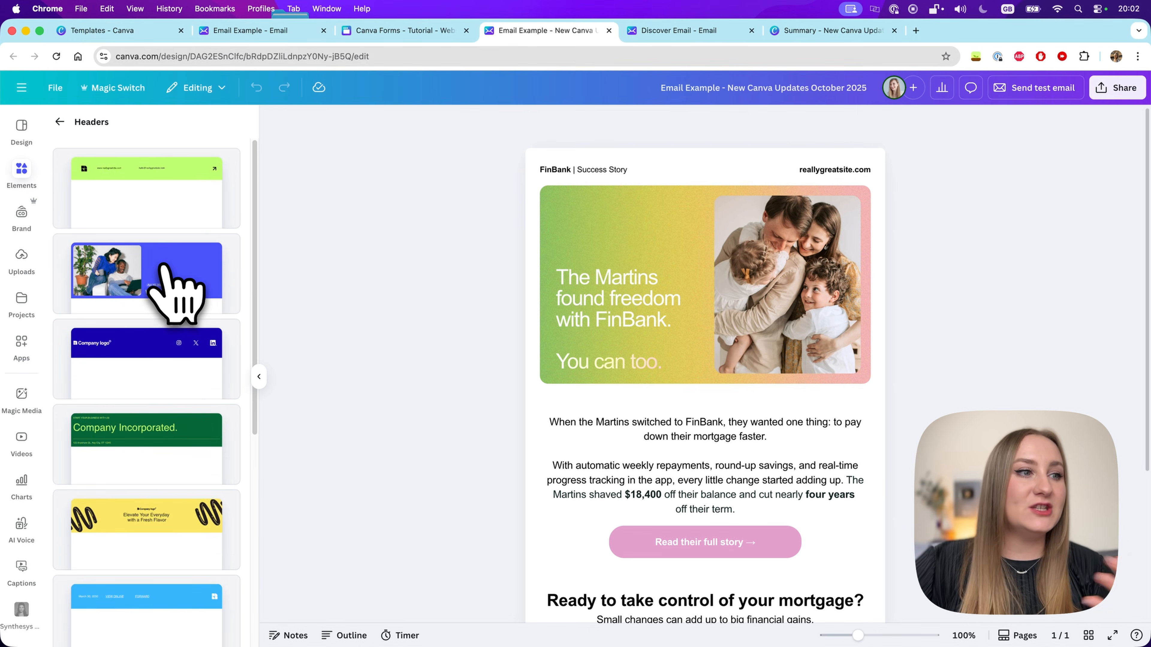
left_click(168, 209)
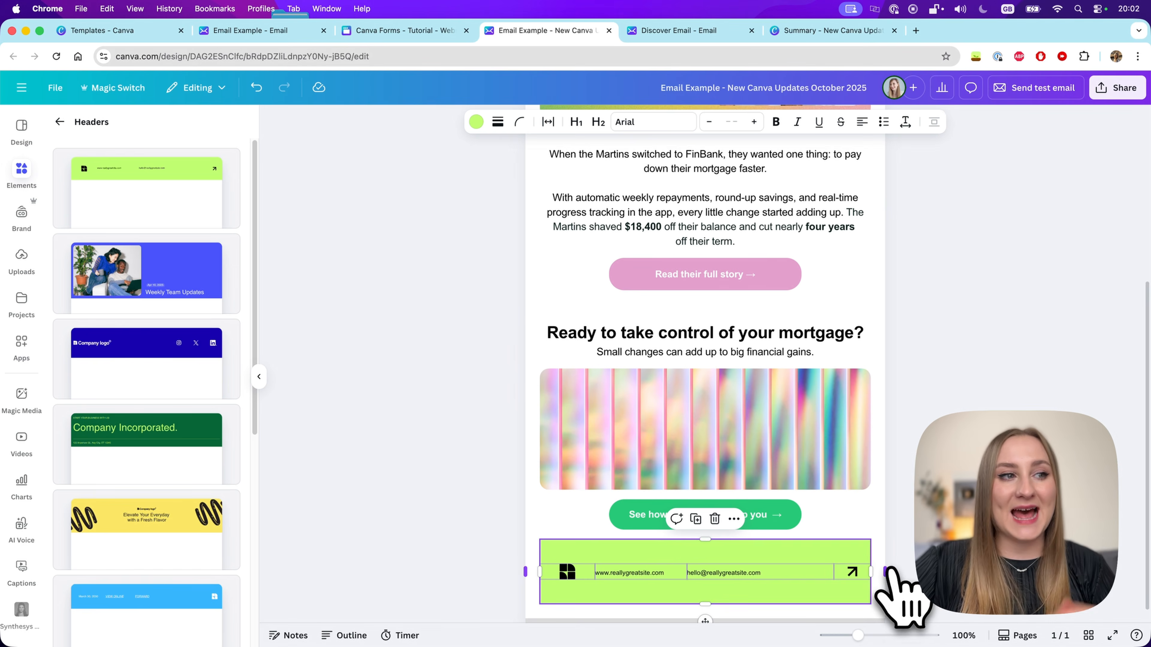
left_click(715, 518)
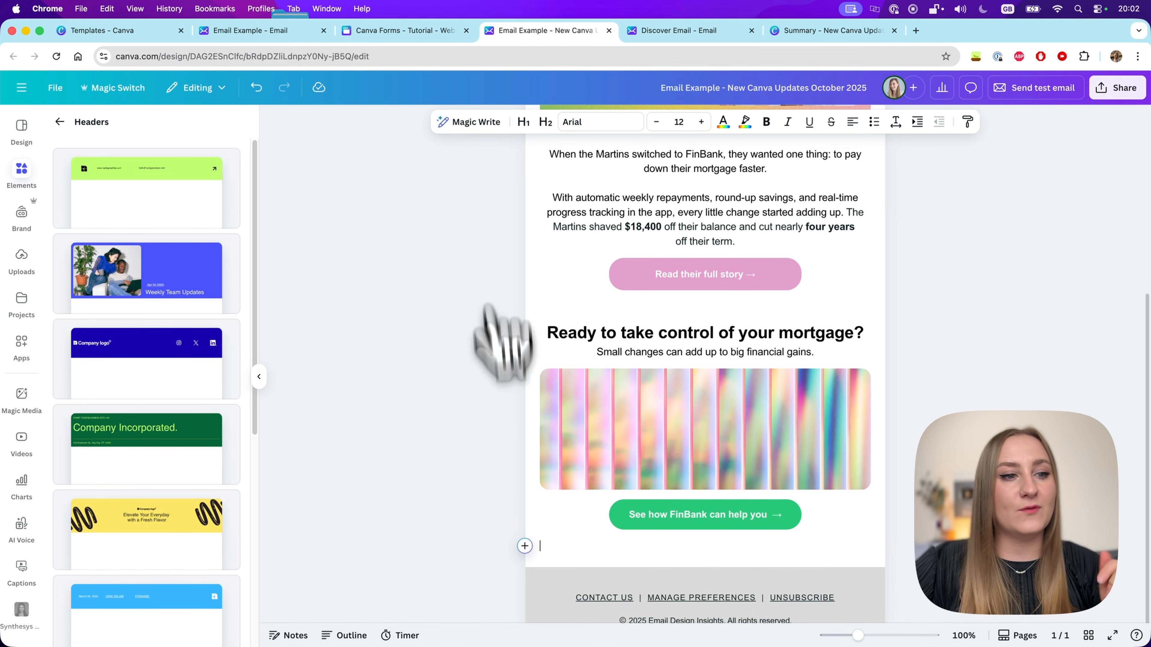
Add the dark "Company logo" block with the unsubscribe line and address from the Footers elements to the FinBank email
left_click(60, 122)
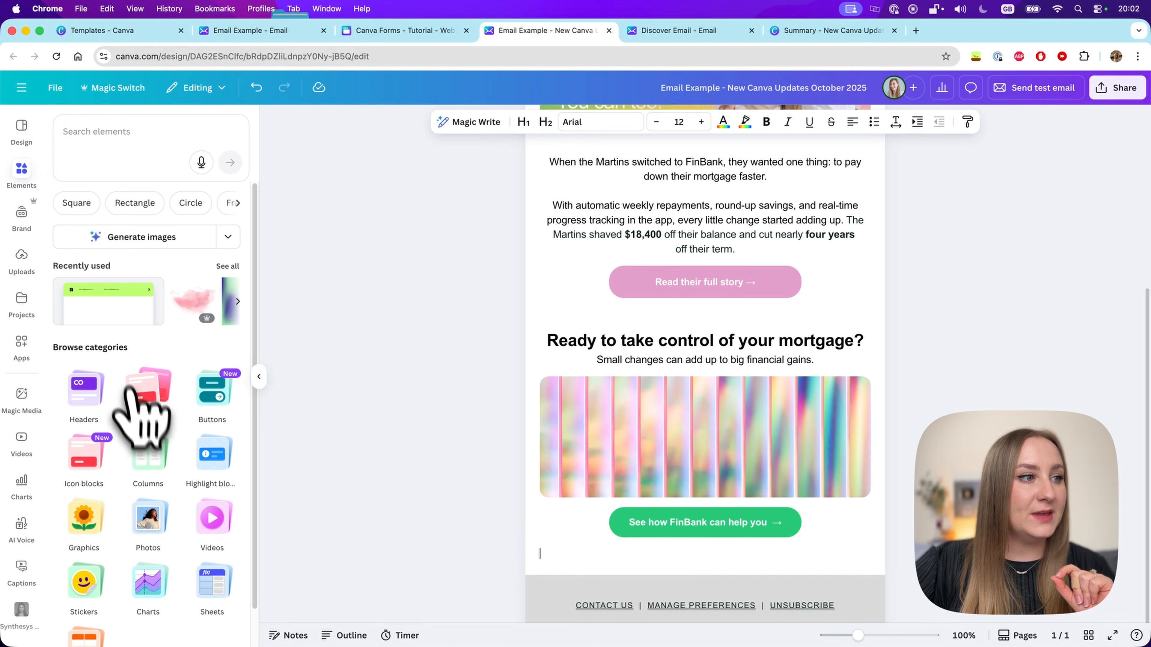
left_click(134, 388)
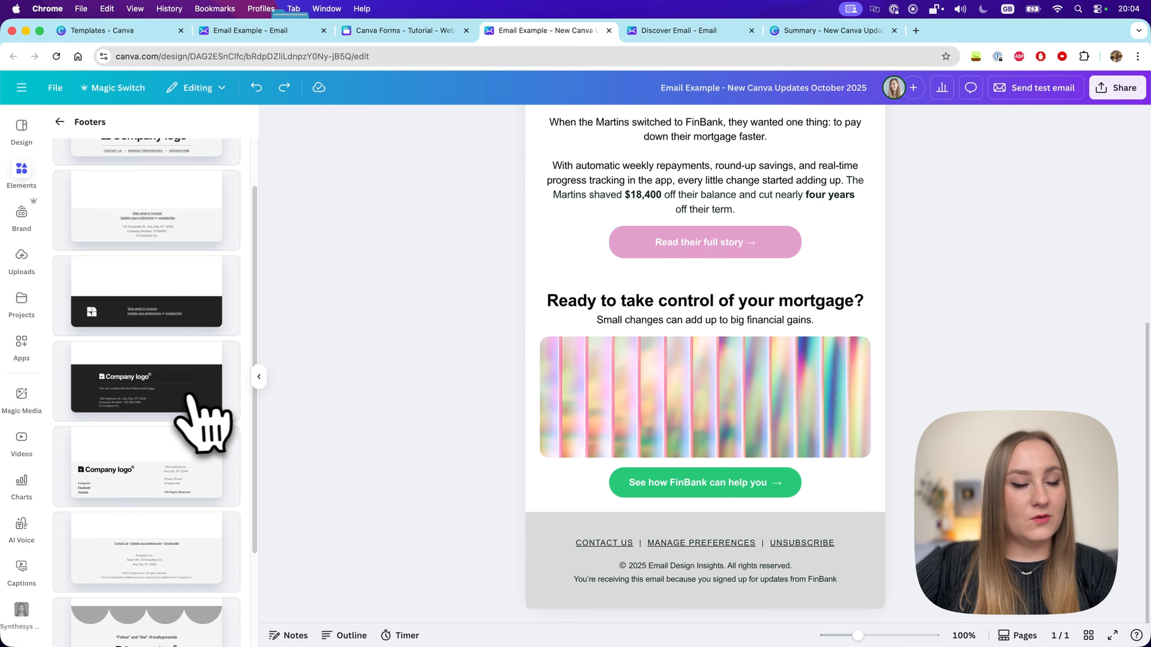
left_click(182, 397)
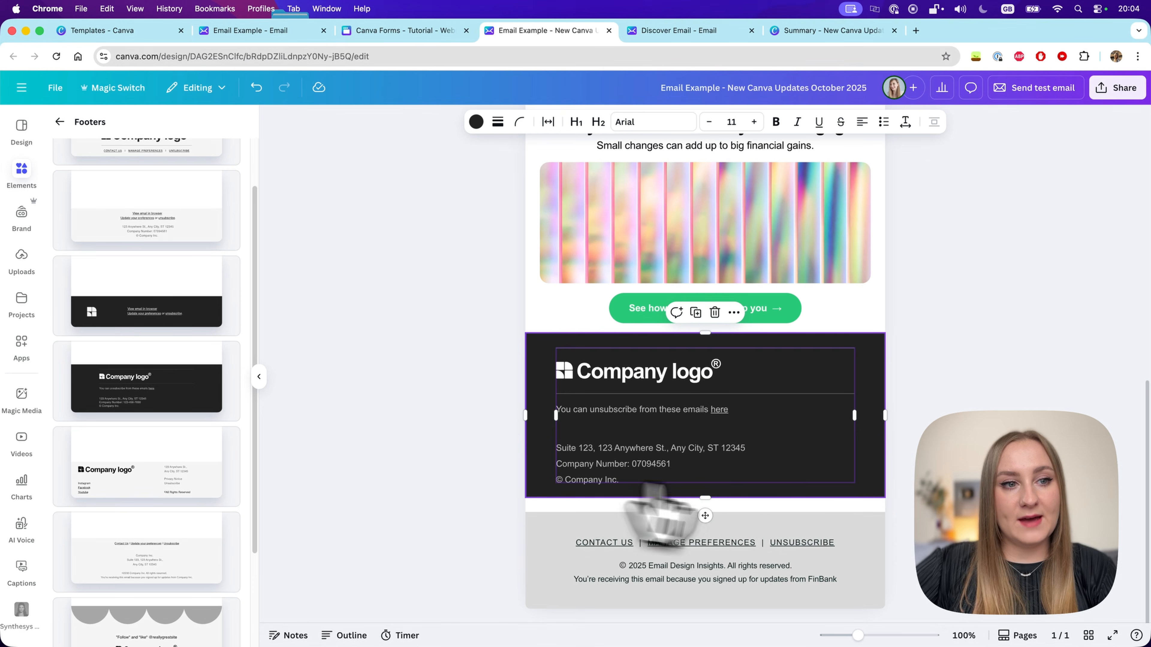
Unset the email's original grey footer from the bottom and delete it
left_click(590, 528)
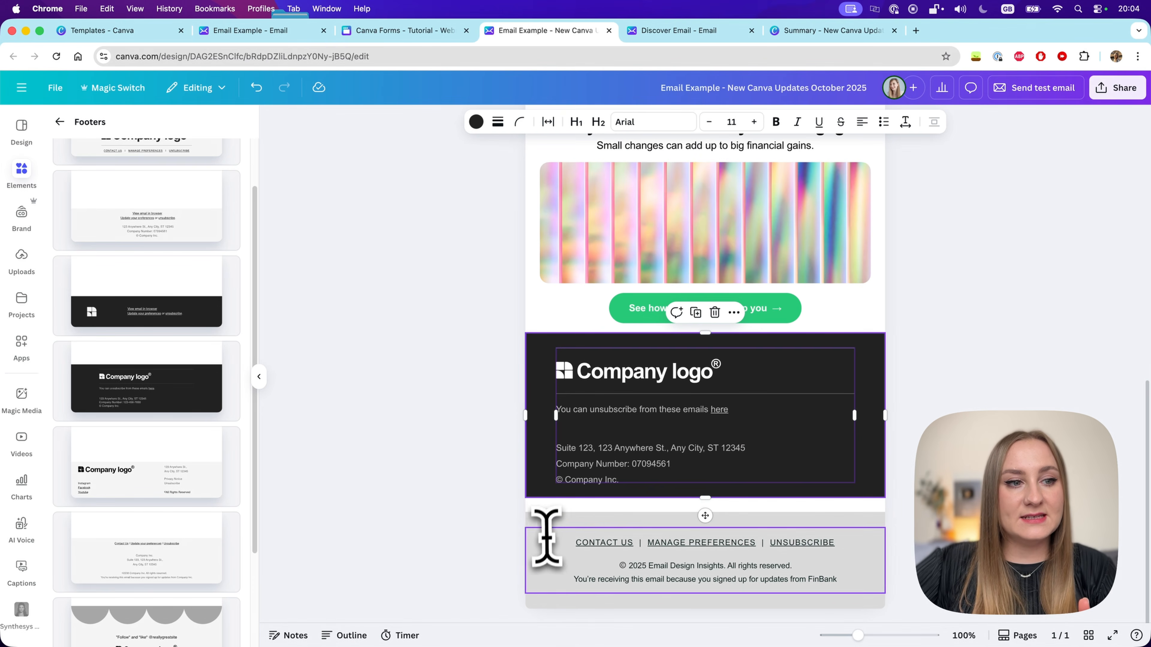
left_click(547, 539)
left_click(548, 602)
right_click(547, 602)
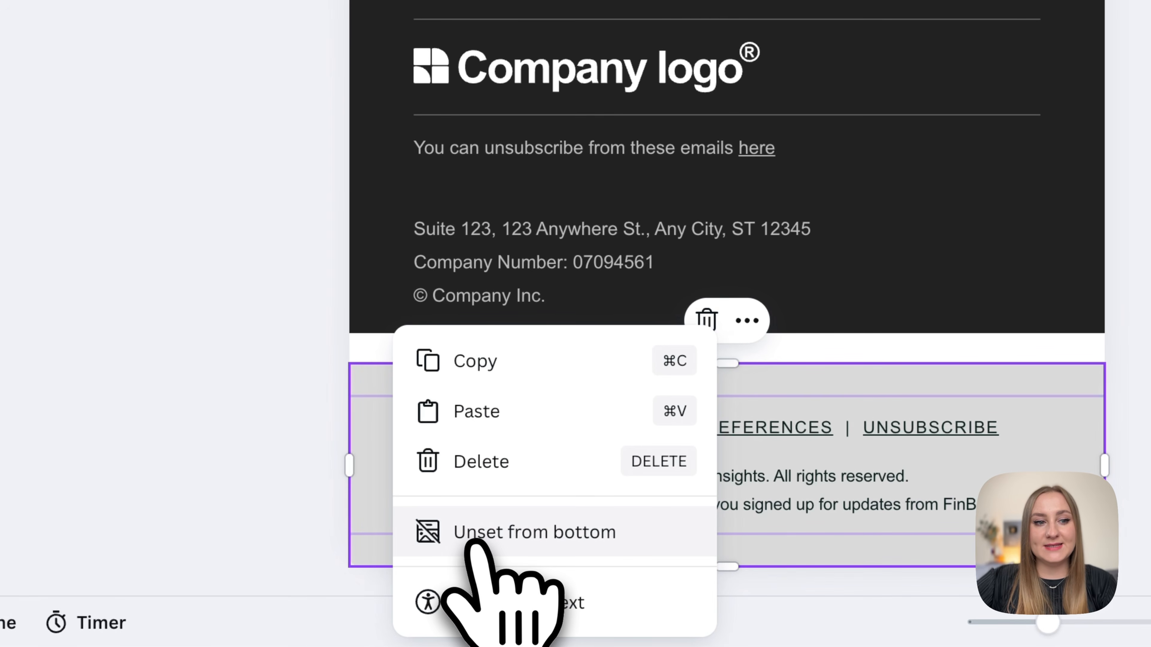
left_click(473, 542)
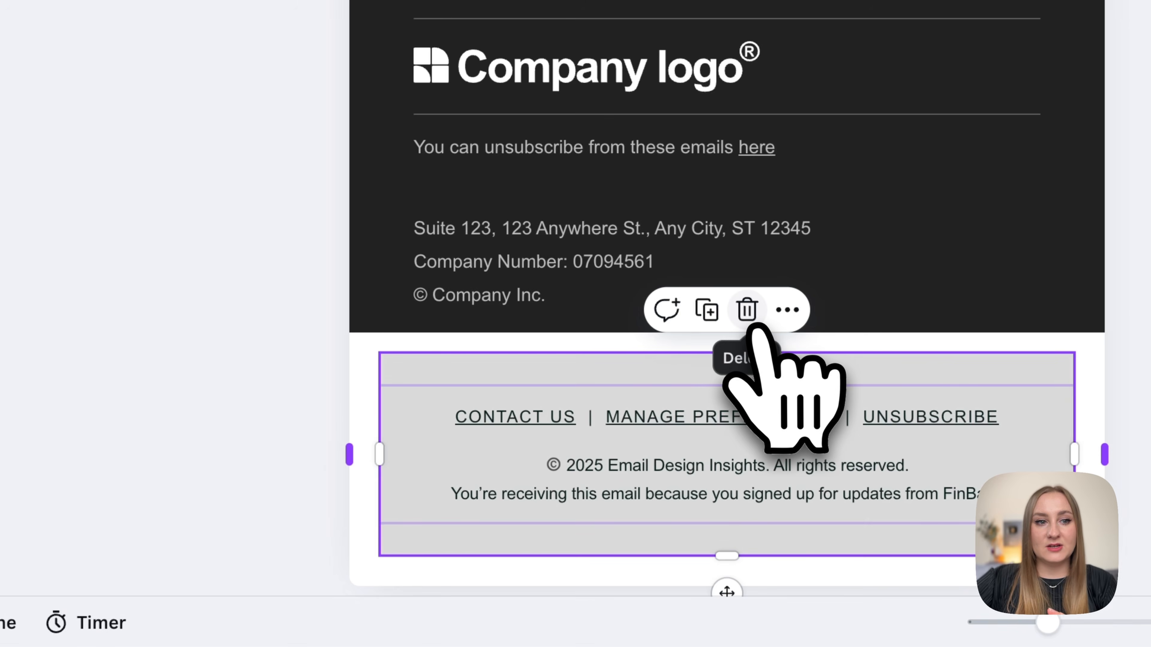
left_click(747, 310)
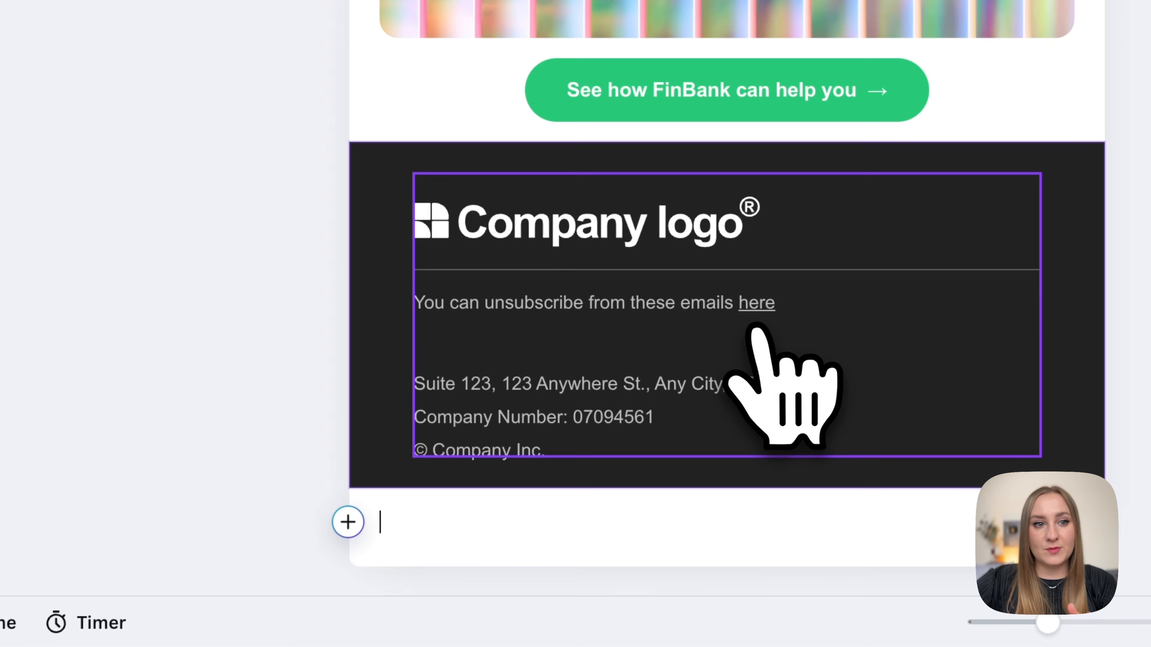
Set the dark "Company logo" footer to the bottom of the email
left_click(512, 534)
right_click(1072, 272)
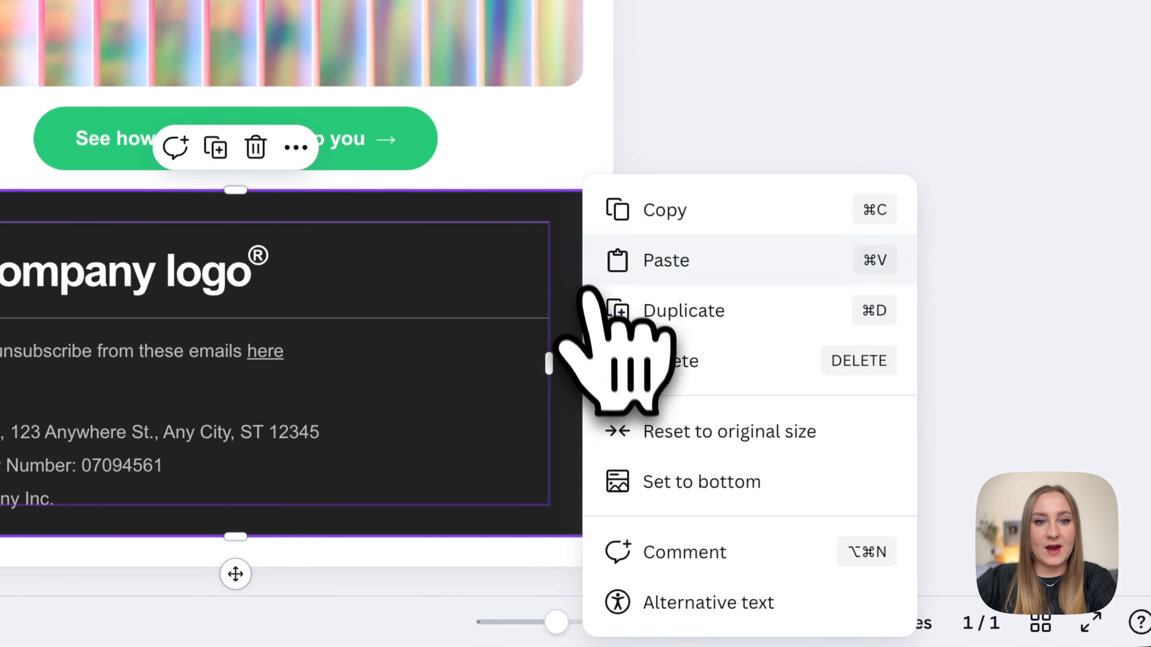
left_click(707, 480)
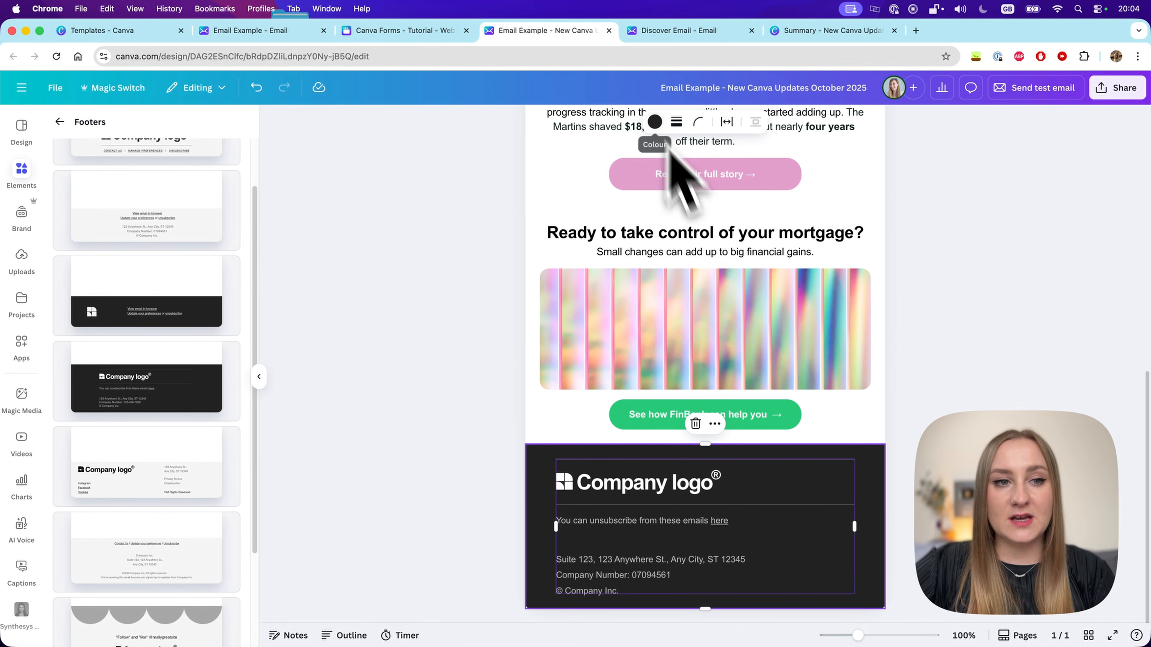
Insert a 2 Columns layout from the quick actions between the "See how FinBank can help you" button and the footer
left_click(695, 425)
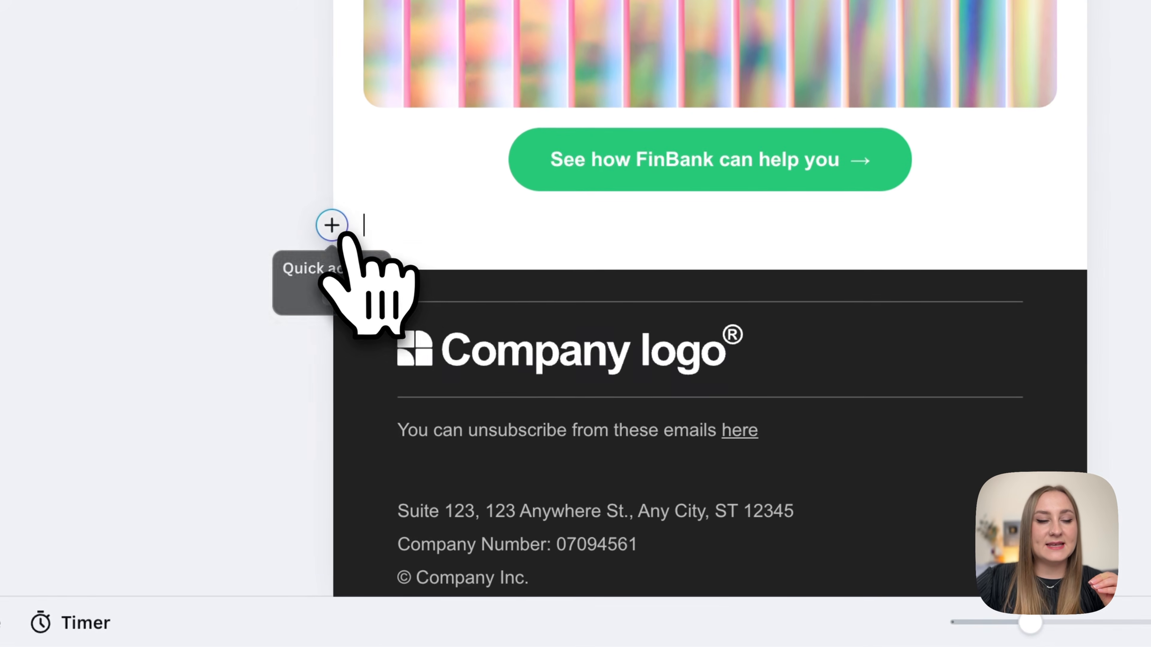
left_click(345, 234)
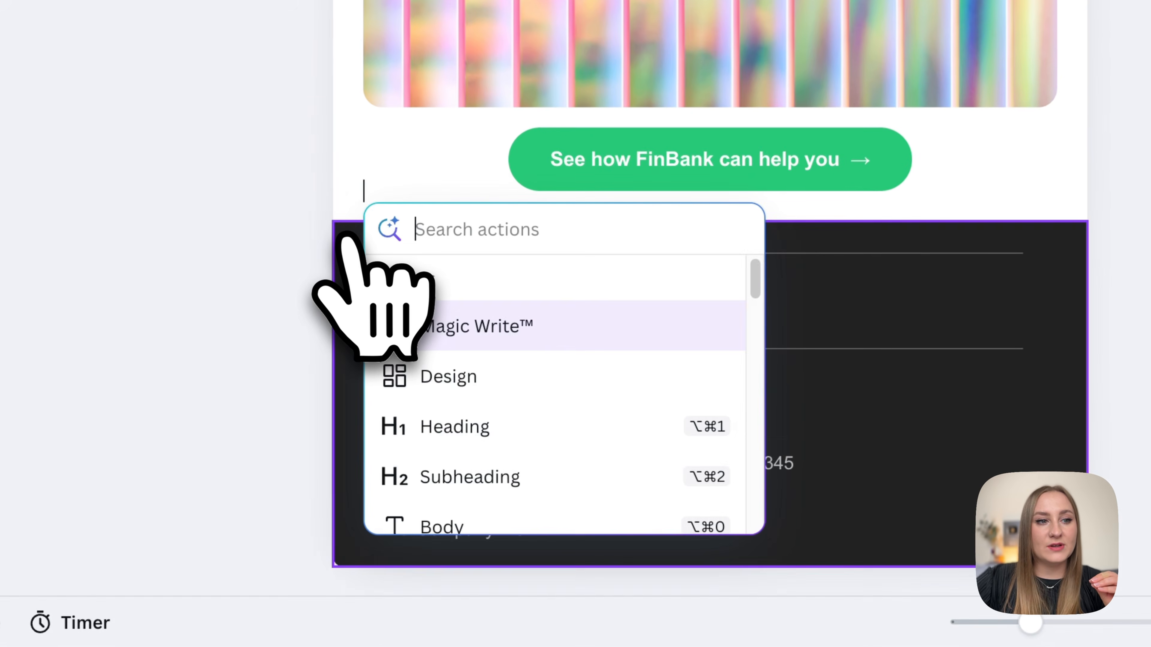
scroll(555, 367, "down", 1)
scroll(550, 355, "down", 2)
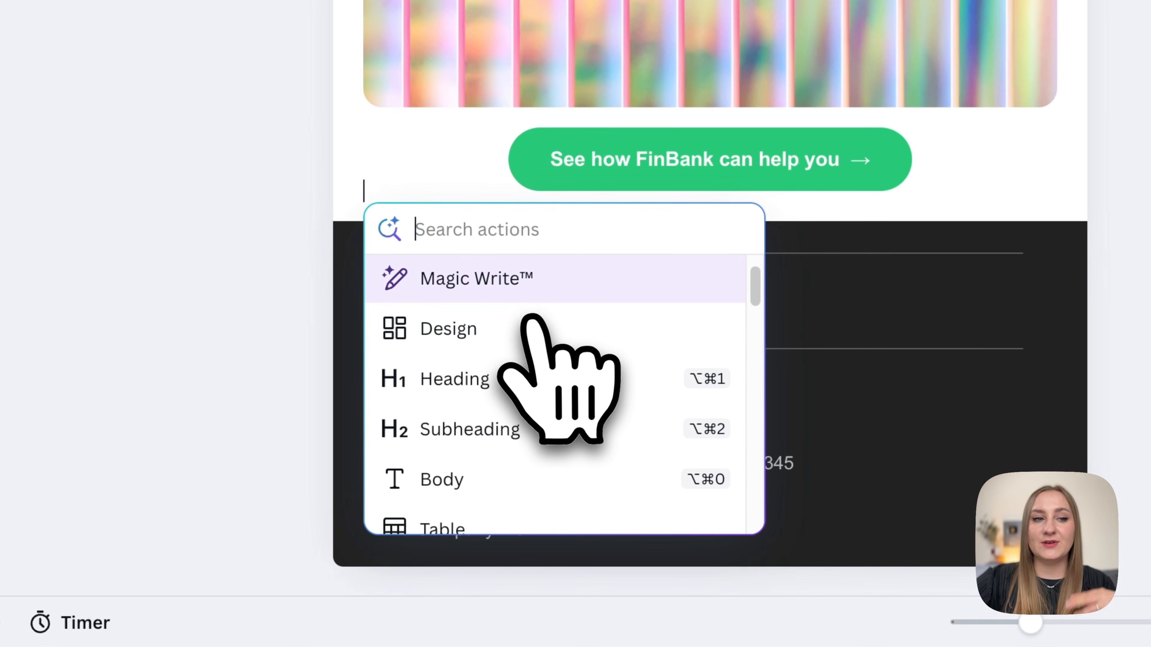
scroll(530, 349, "down", 3)
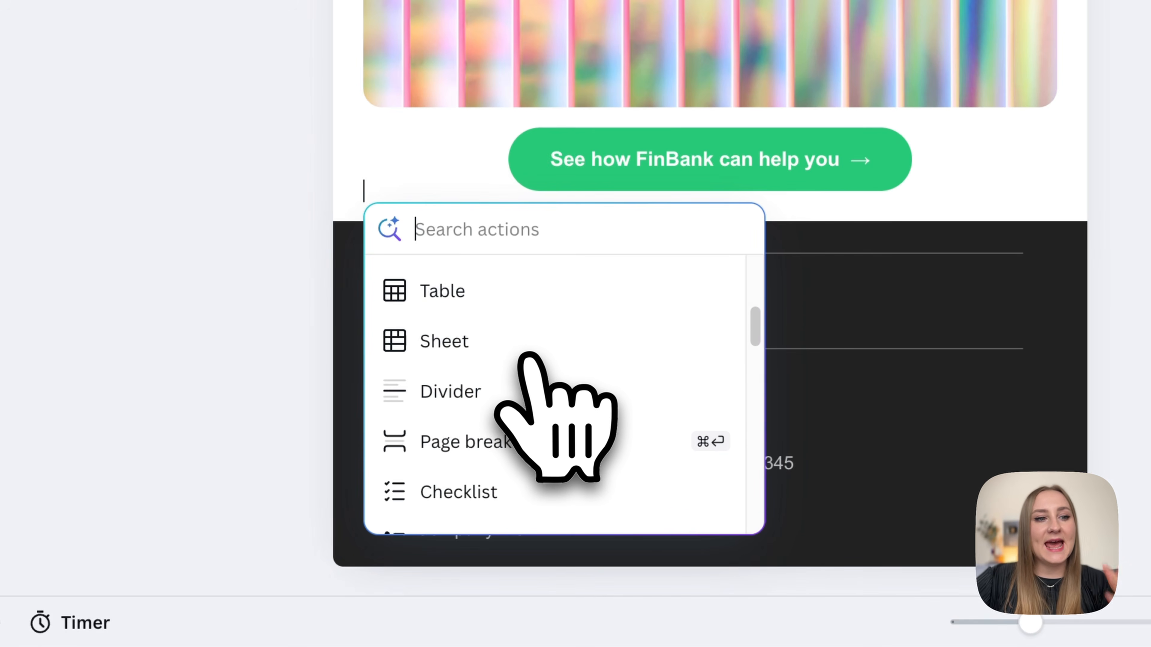
scroll(594, 383, "down", 1)
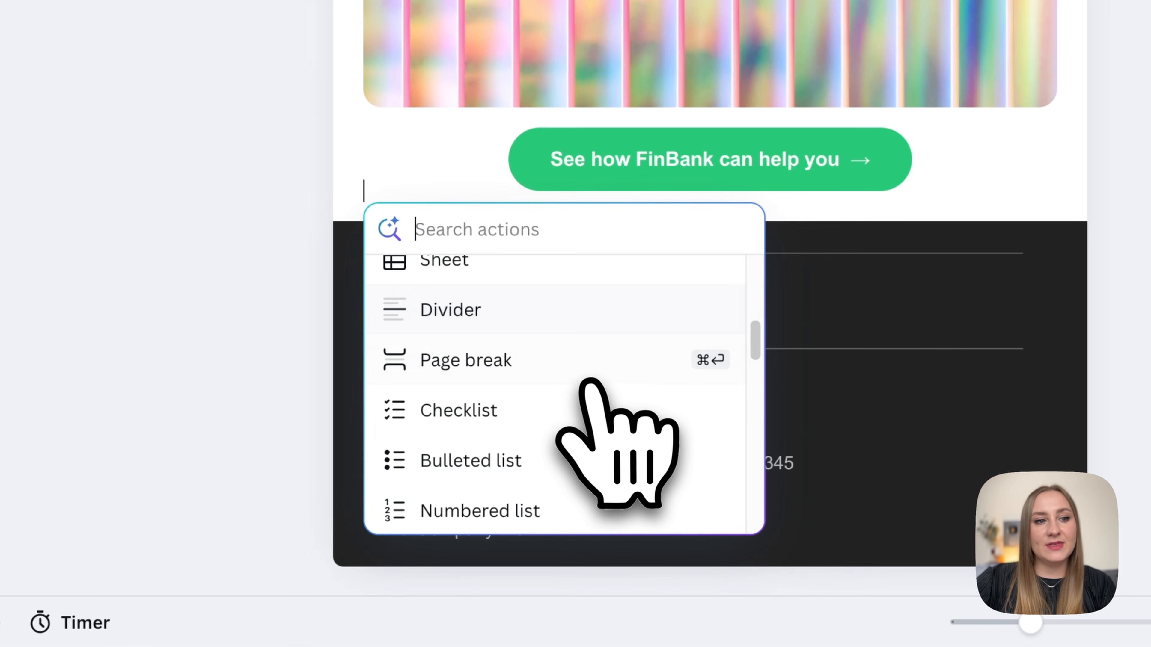
scroll(587, 358, "down", 2)
scroll(589, 349, "down", 4)
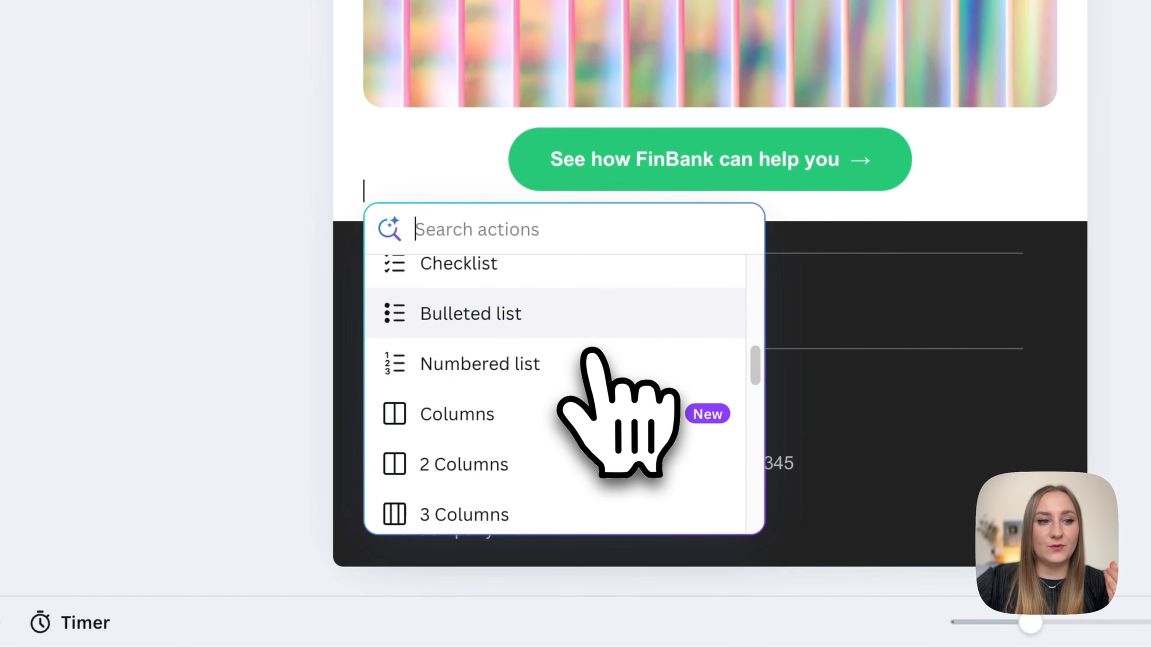
scroll(595, 335, "up", 1)
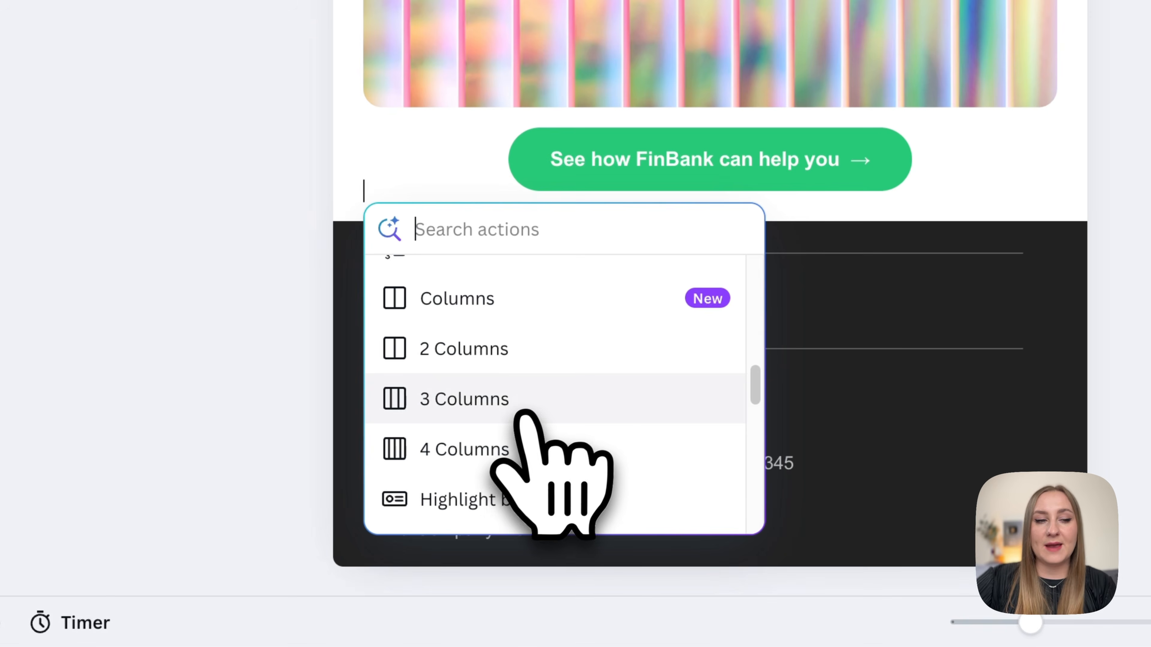
left_click(549, 303)
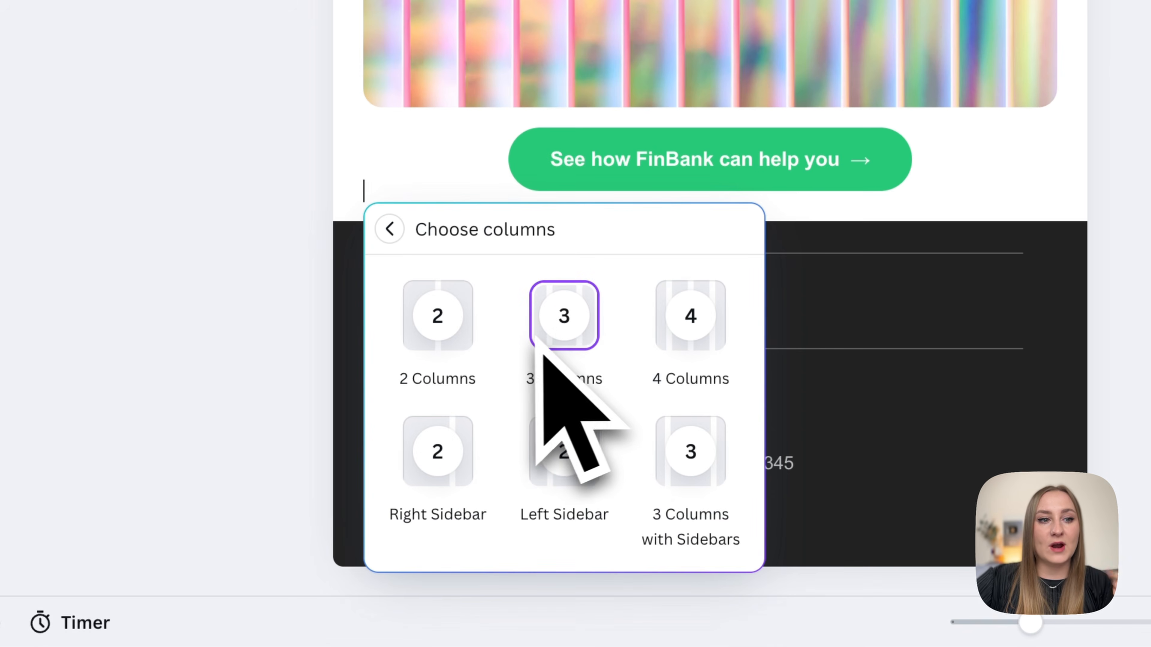
left_click(444, 336)
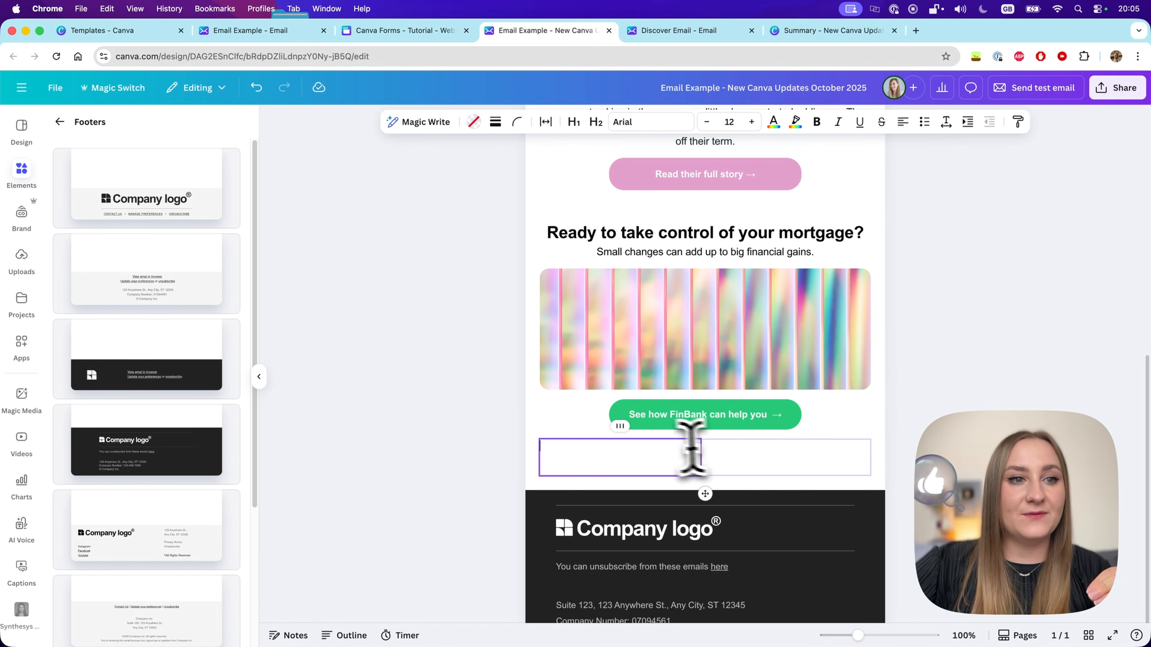
Enter "Make stunning emails in Canva with this new update!" in the left column and place the pink gradient photo in the right column
left_click(567, 456)
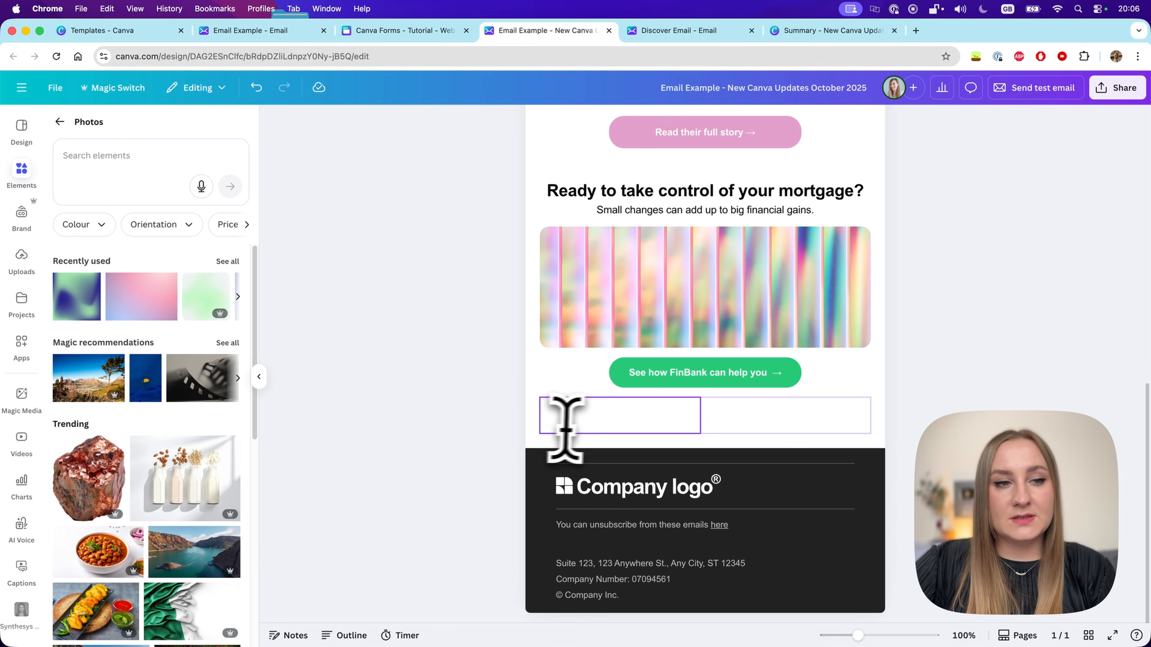
left_click(583, 423)
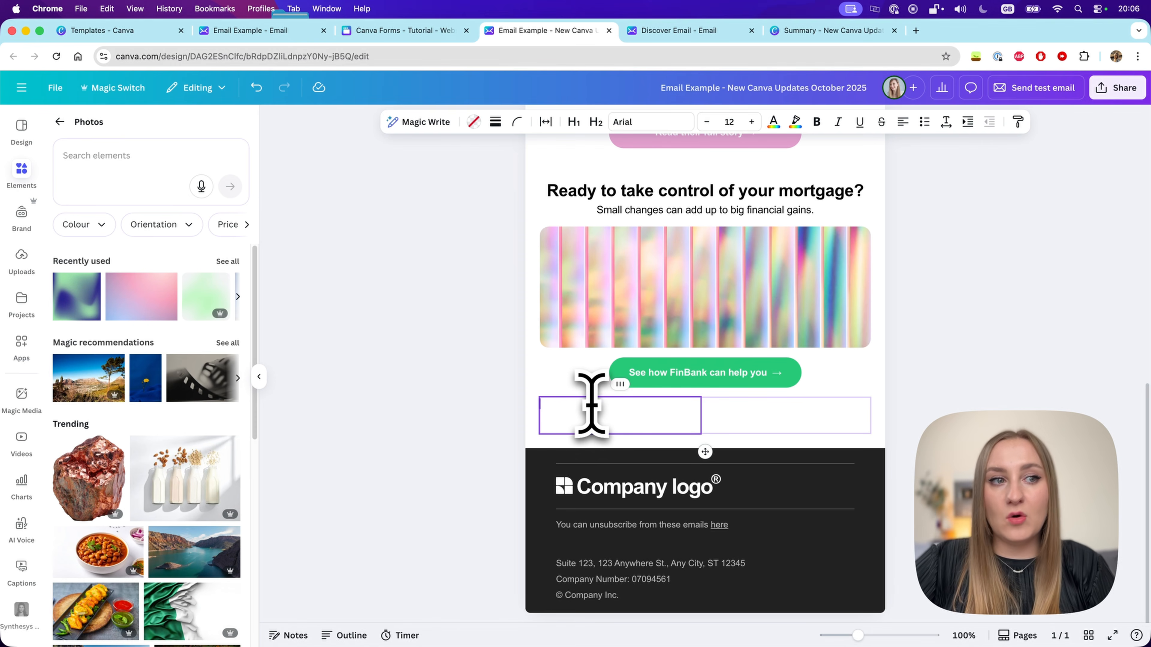
type("Make stunning emails in Canva with this new update!")
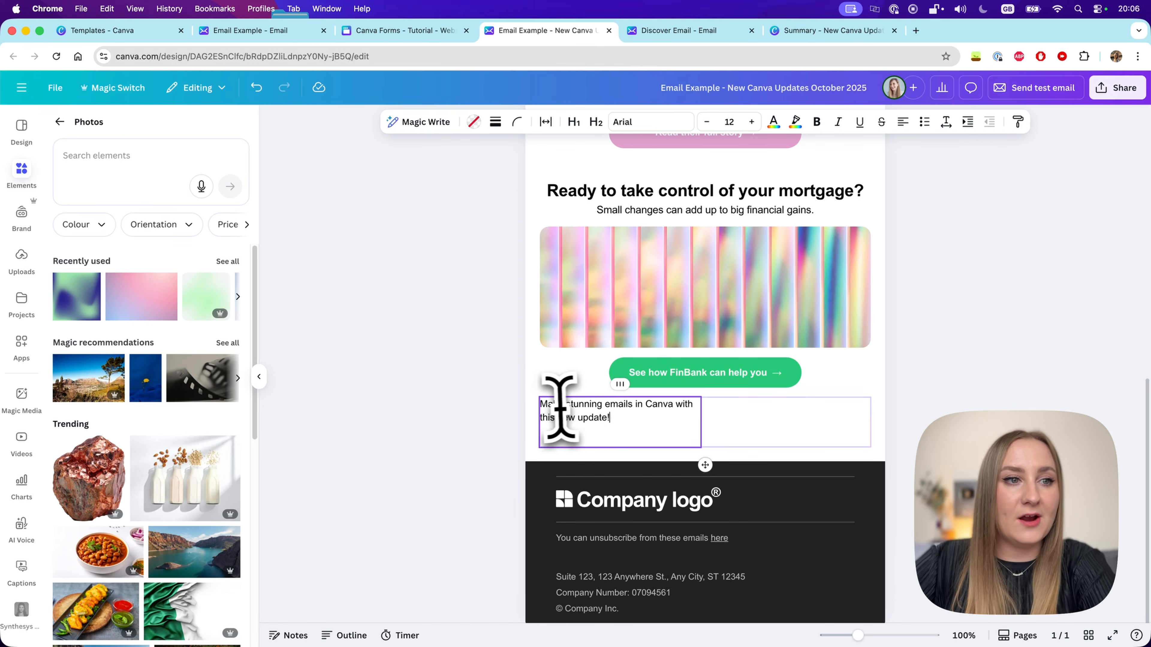
left_click(564, 427)
left_click_drag(134, 313, 766, 445)
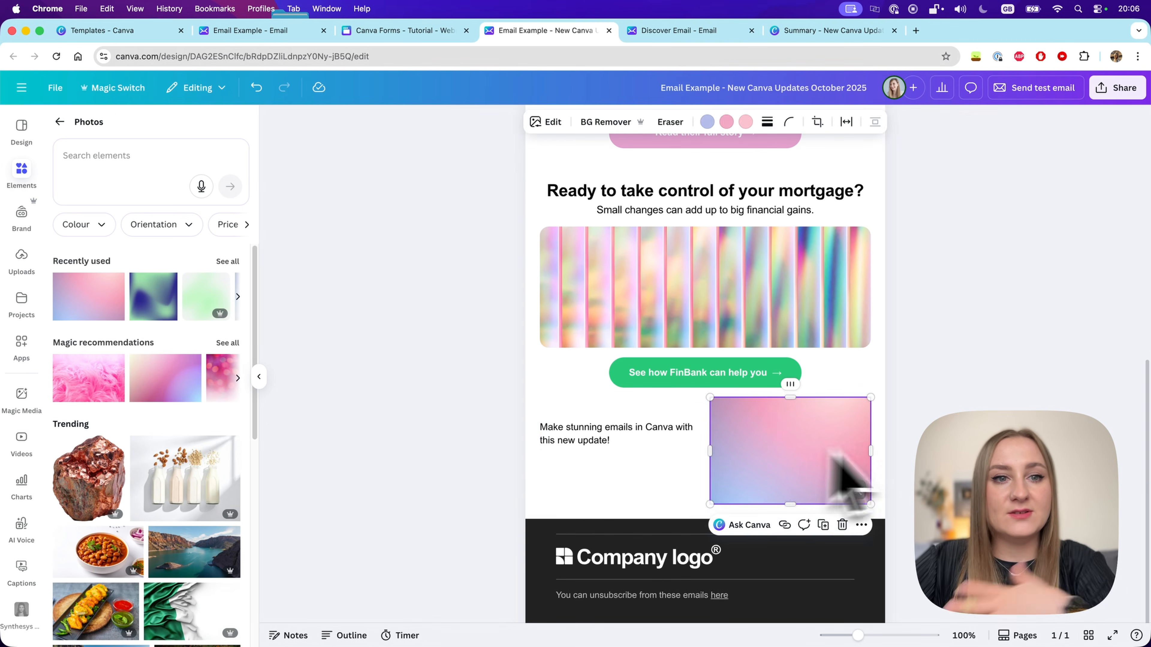
Select the whole left-column text and pick a recently used font for it instead of an email-safe one
left_click(586, 416)
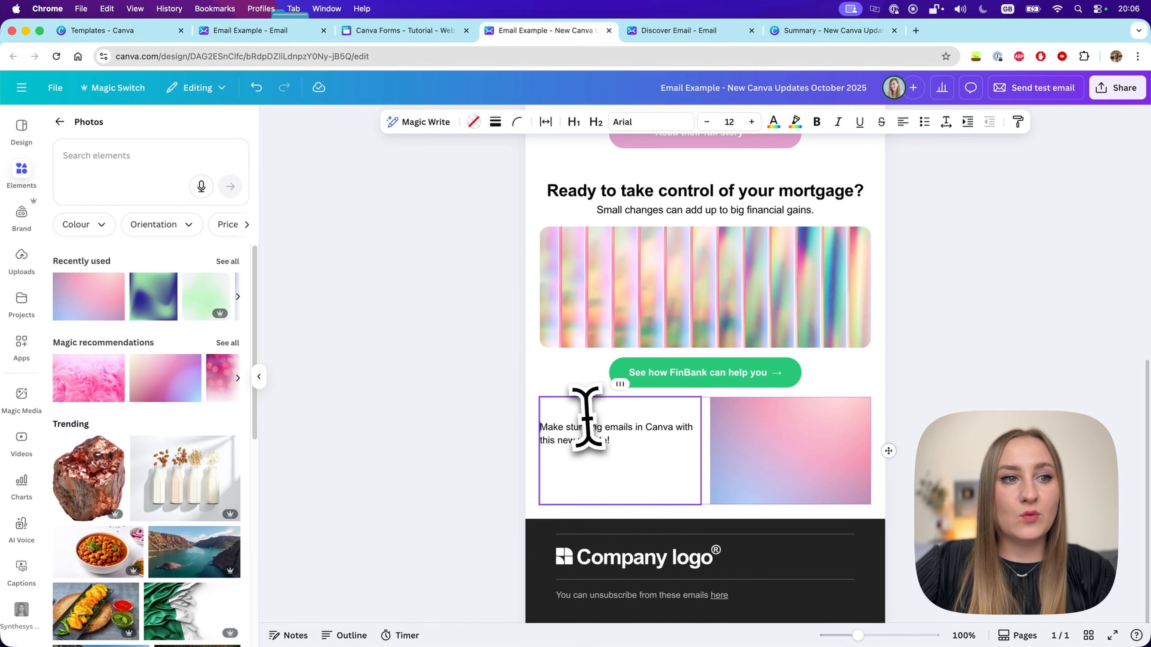
double_click(648, 422)
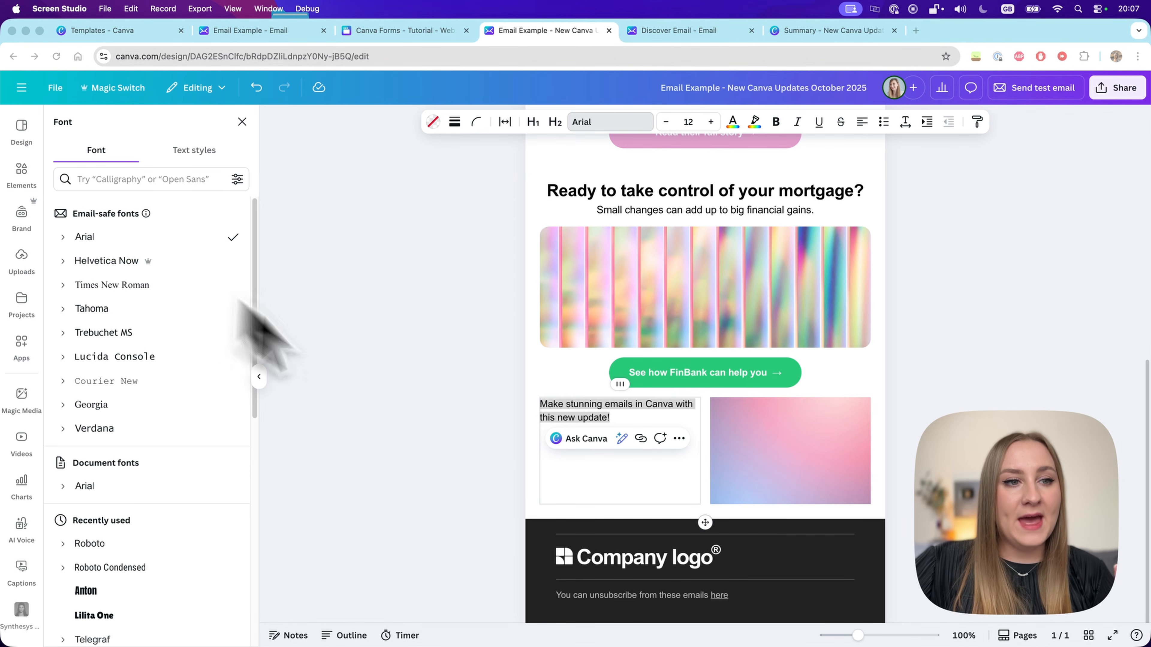
scroll(105, 535, "down", 3)
left_click(119, 450)
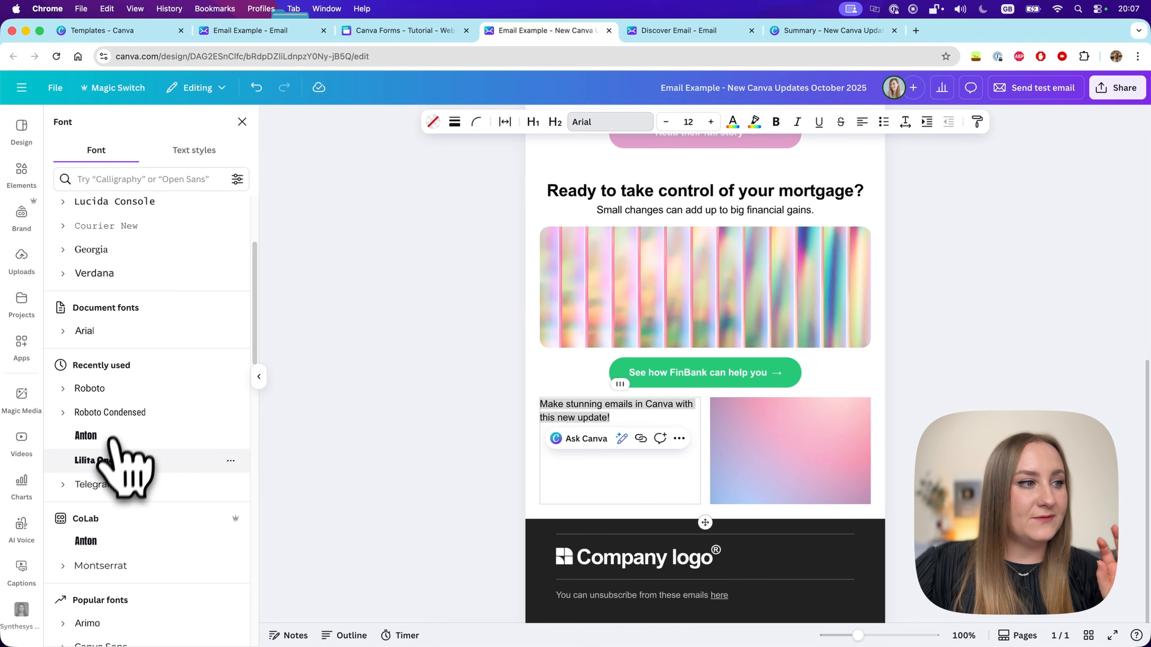